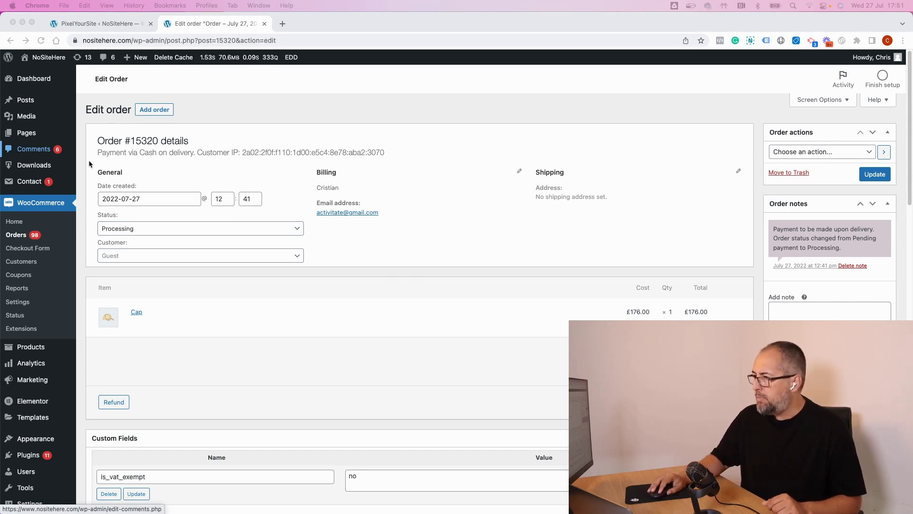
Scroll down the Edit Order page to the PixelYourSite Pro box with first- and last-visit UTM details.
{"action": "scroll", "coordinate": [346, 345], "scroll_direction": "down", "scroll_amount": 15}
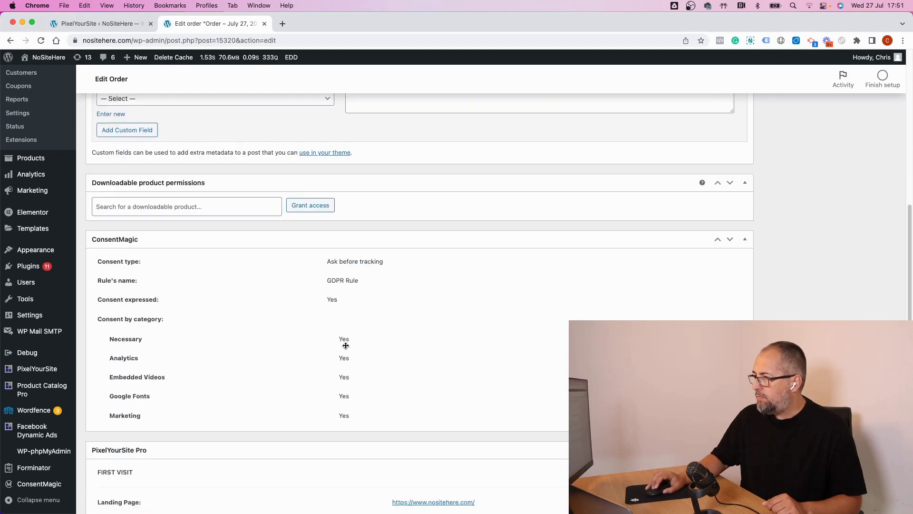
{"action": "scroll", "coordinate": [346, 346], "scroll_direction": "down", "scroll_amount": 10}
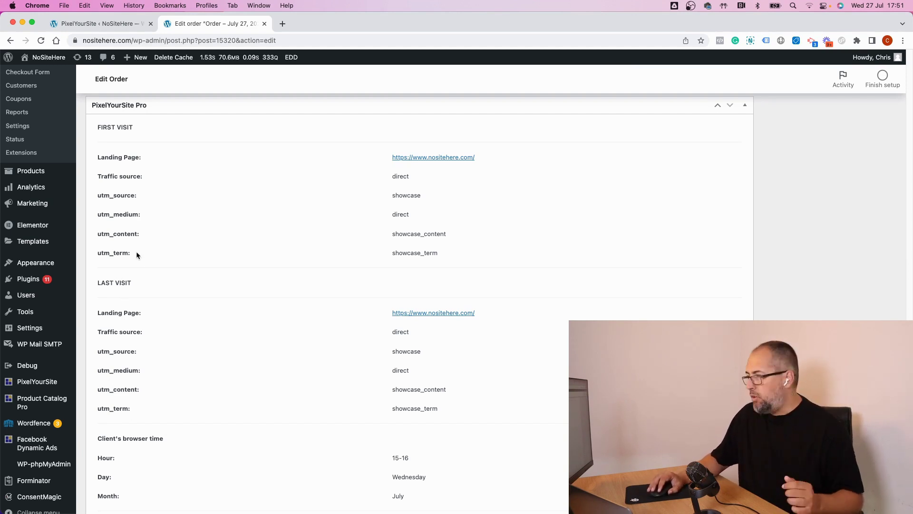
{"action": "mouse_move", "coordinate": [65, 287]}
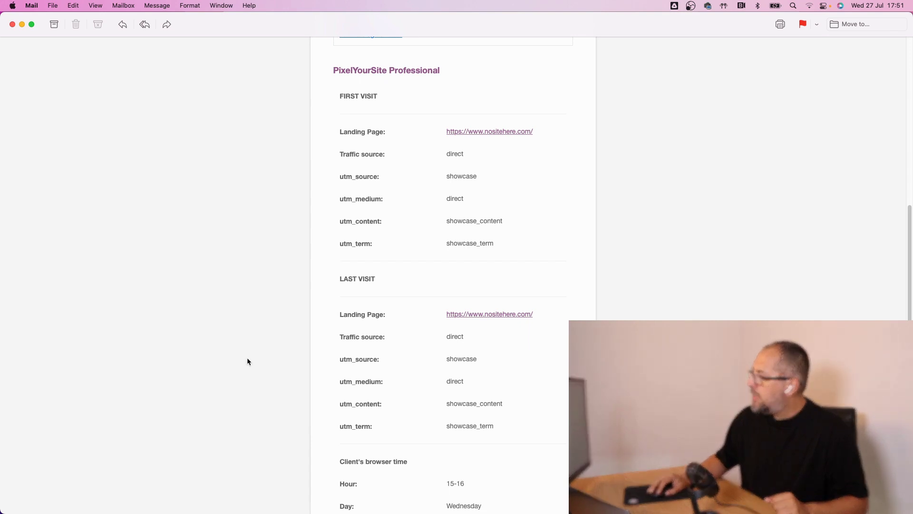
Review the email's visit data: direct traffic, utm_source showcase, utm_medium direct, showcase_content, showcase_term.
{"action": "scroll", "coordinate": [247, 358], "scroll_direction": "up", "scroll_amount": 10}
{"action": "scroll", "coordinate": [267, 300], "scroll_direction": "down", "scroll_amount": 15}
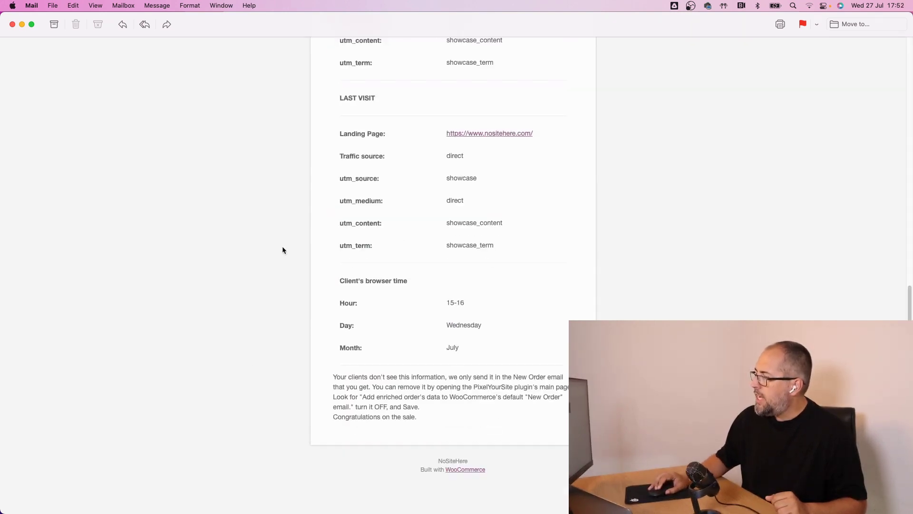
{"action": "scroll", "coordinate": [282, 250], "scroll_direction": "up", "scroll_amount": 6}
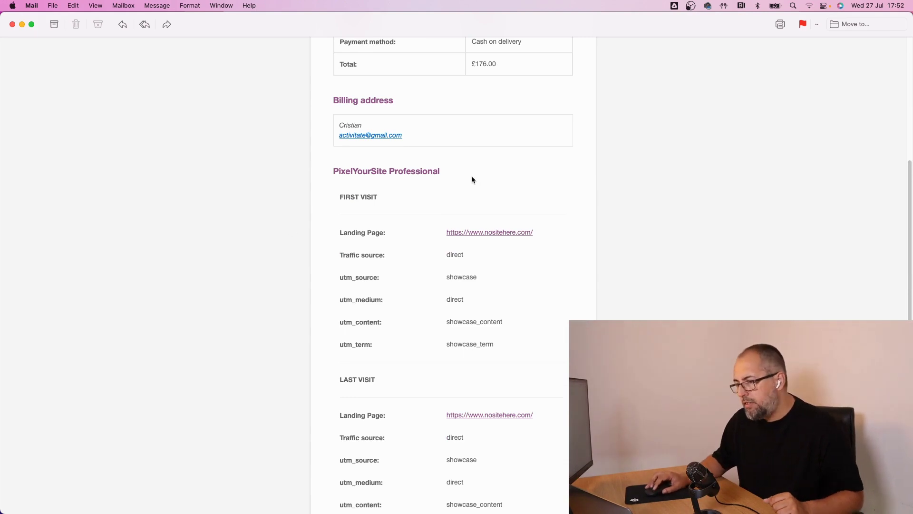
{"action": "scroll", "coordinate": [472, 180], "scroll_direction": "down", "scroll_amount": 3}
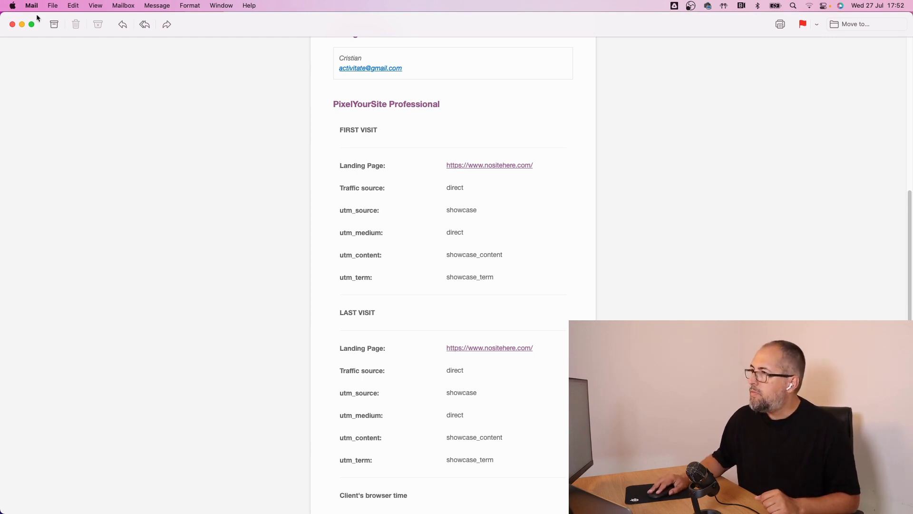
Return to PixelYourSite Pro and review its WooCommerce settings: Reports, New Order email and profile order data enabled.
{"action": "left_click", "coordinate": [22, 25]}
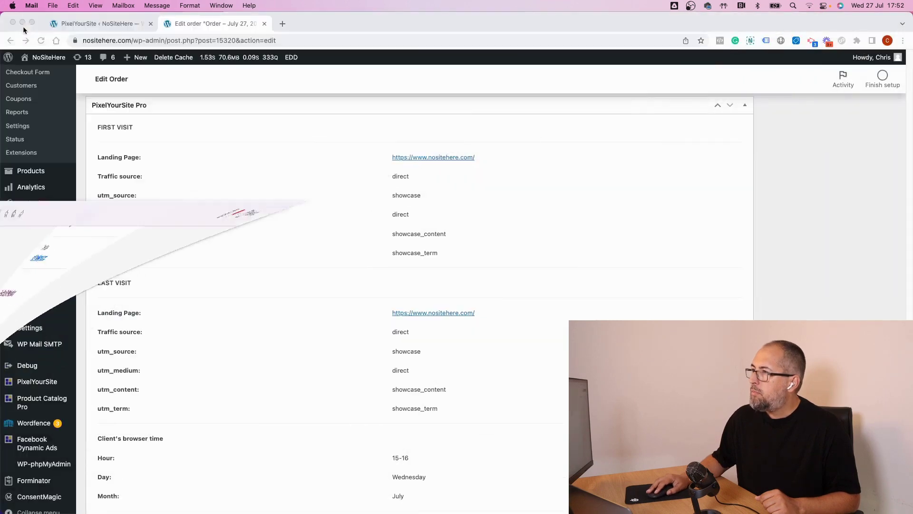
{"action": "left_click", "coordinate": [90, 26]}
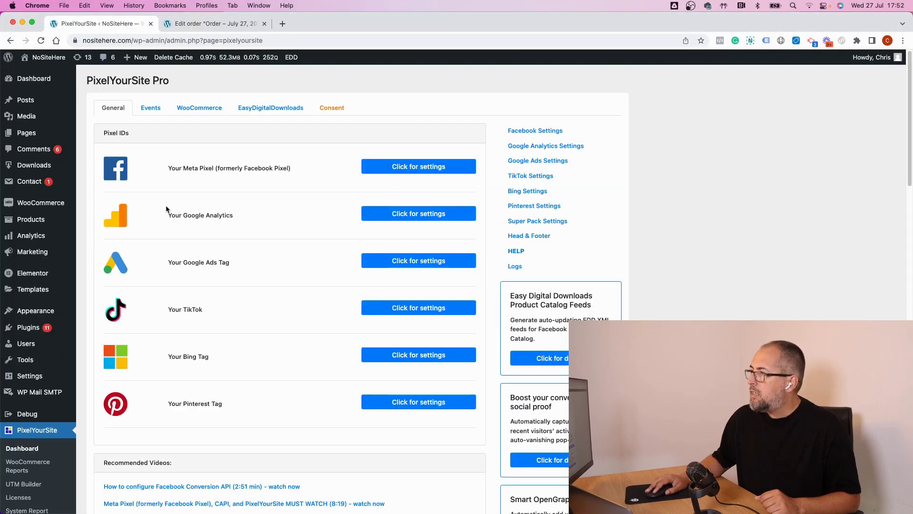
{"action": "left_click", "coordinate": [191, 114]}
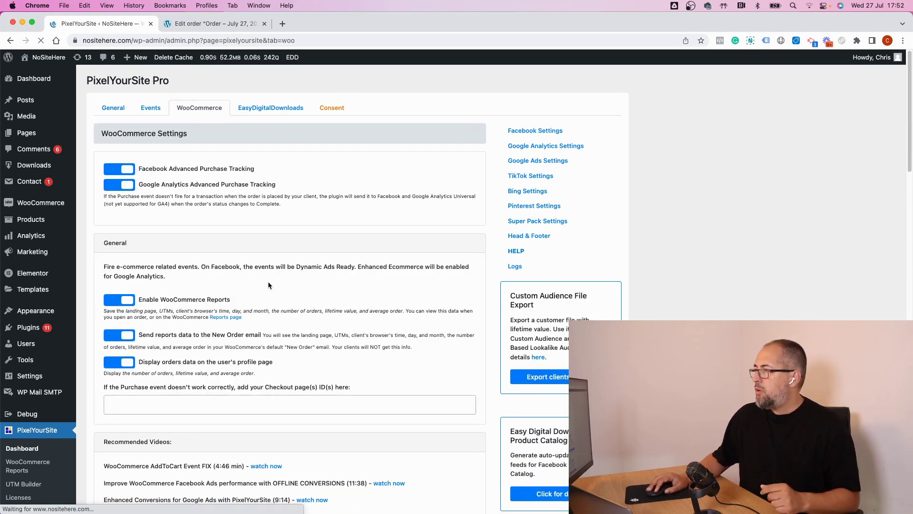
{"action": "scroll", "coordinate": [268, 279], "scroll_direction": "down", "scroll_amount": 2}
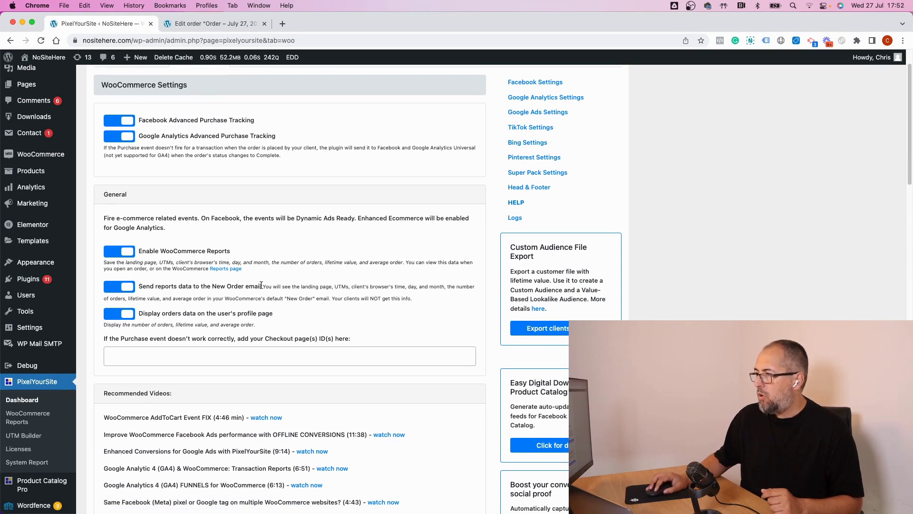
{"action": "scroll", "coordinate": [252, 297], "scroll_direction": "down", "scroll_amount": 10}
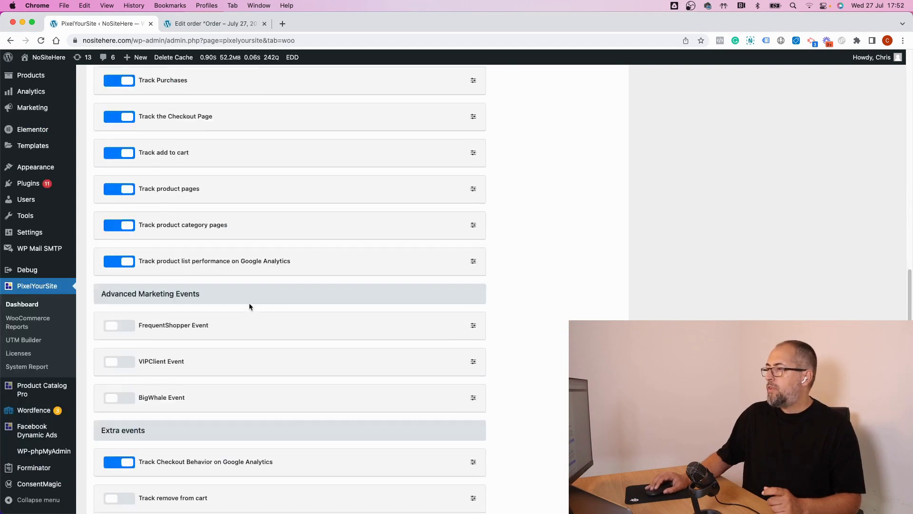
{"action": "scroll", "coordinate": [249, 306], "scroll_direction": "down", "scroll_amount": 5}
{"action": "scroll", "coordinate": [323, 200], "scroll_direction": "up", "scroll_amount": 10}
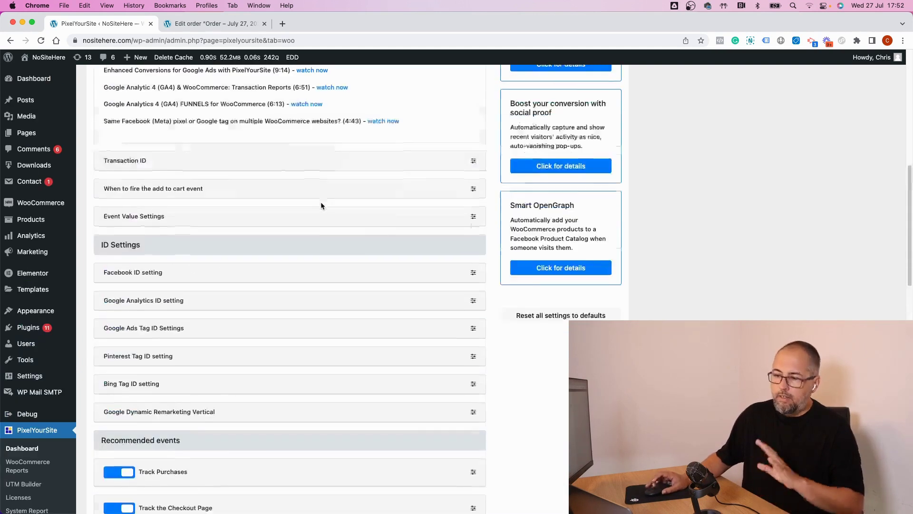
{"action": "scroll", "coordinate": [321, 202], "scroll_direction": "up", "scroll_amount": 10}
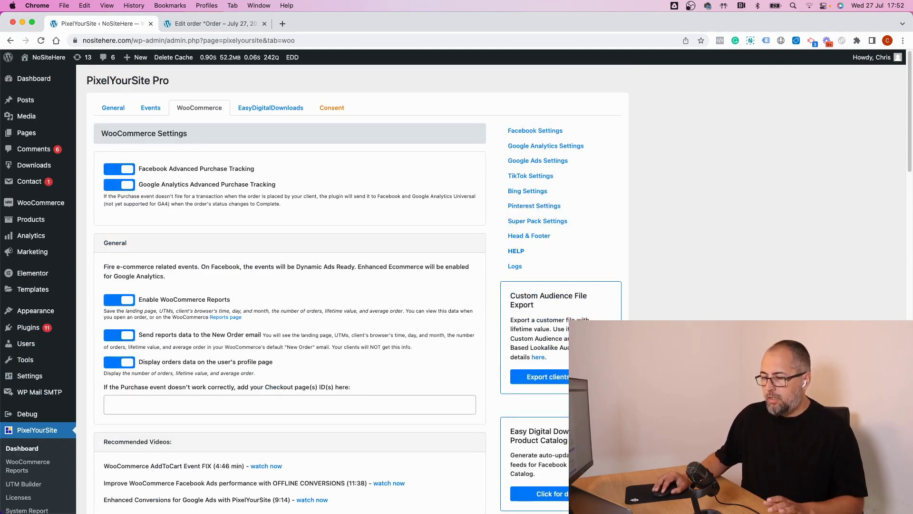
{"action": "key", "text": "super+Tab"}
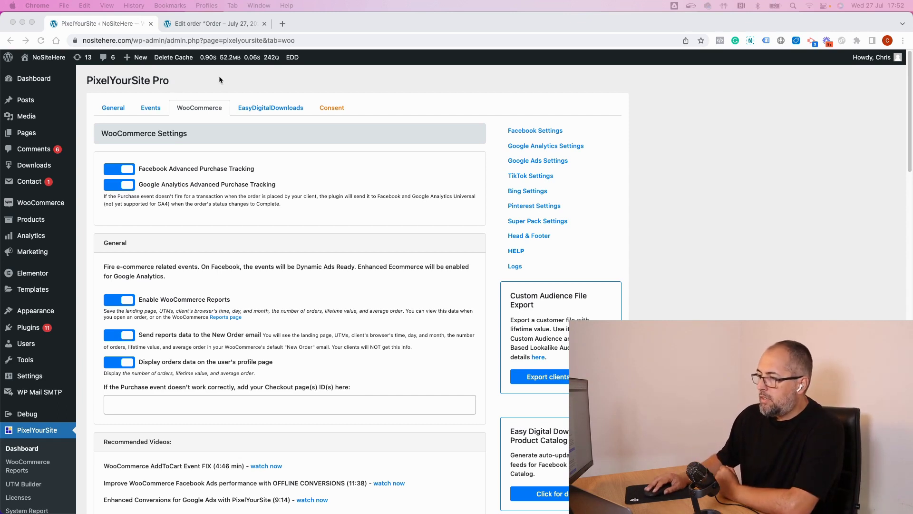
Open PixelYourSite's WooCommerce Reports page.
{"action": "scroll", "coordinate": [188, 287], "scroll_direction": "down", "scroll_amount": 3}
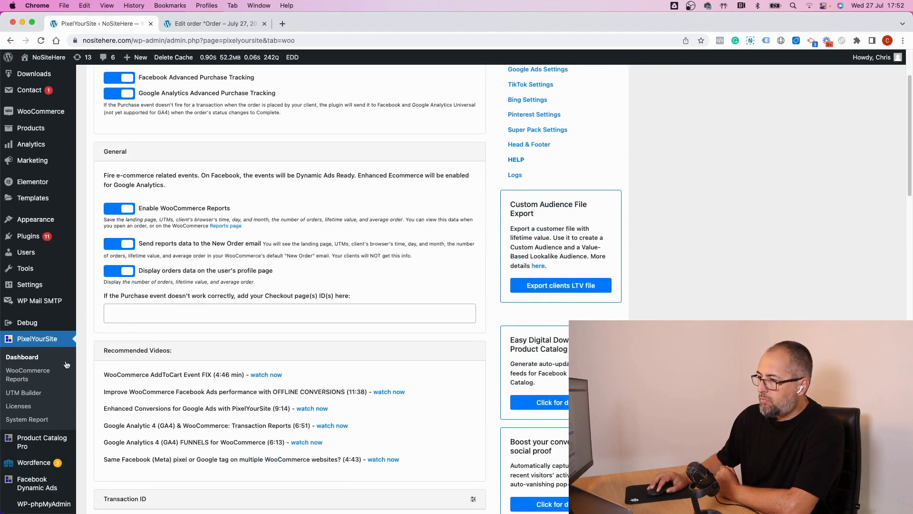
{"action": "left_click", "coordinate": [29, 375]}
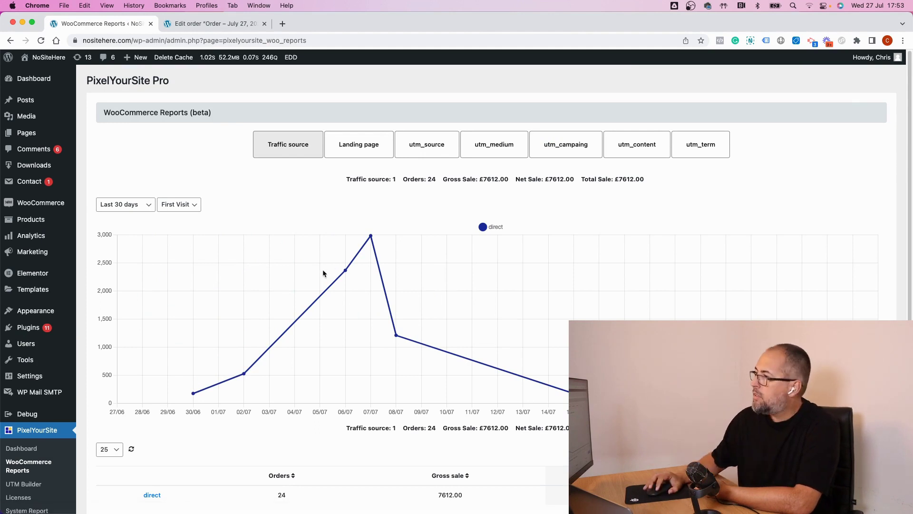
{"action": "scroll", "coordinate": [326, 264], "scroll_direction": "down", "scroll_amount": 1}
{"action": "scroll", "coordinate": [327, 261], "scroll_direction": "up", "scroll_amount": 1}
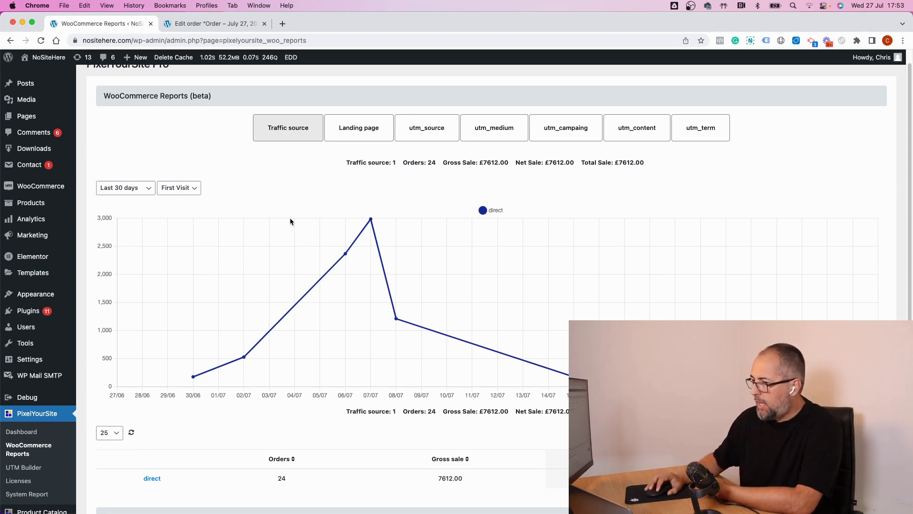
Show traffic sources for Year to date: 3 sources, 45 orders, £14966.00 gross, direct leading.
{"action": "left_click", "coordinate": [141, 189]}
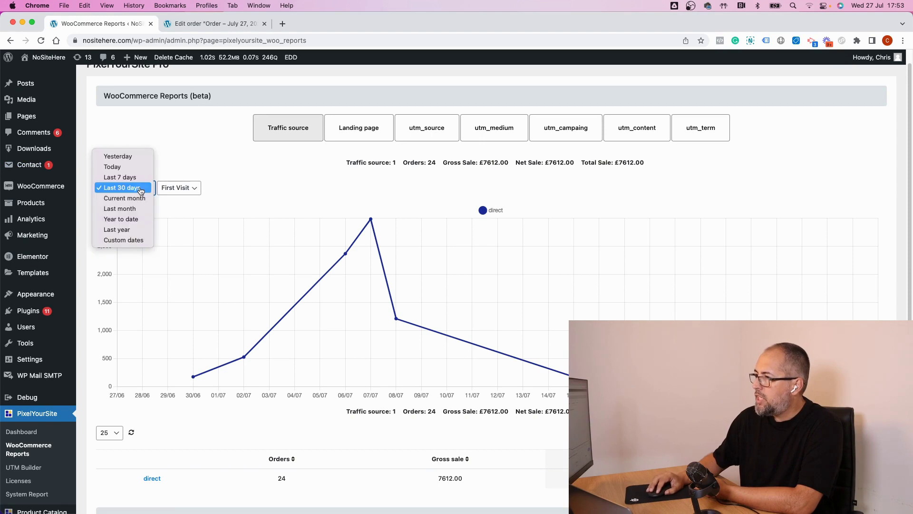
{"action": "left_click", "coordinate": [137, 219]}
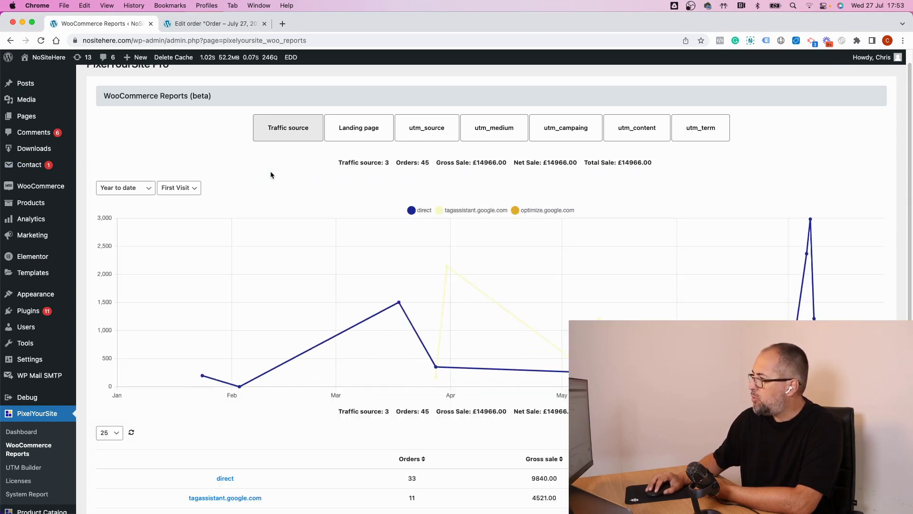
{"action": "scroll", "coordinate": [271, 175], "scroll_direction": "down", "scroll_amount": 4}
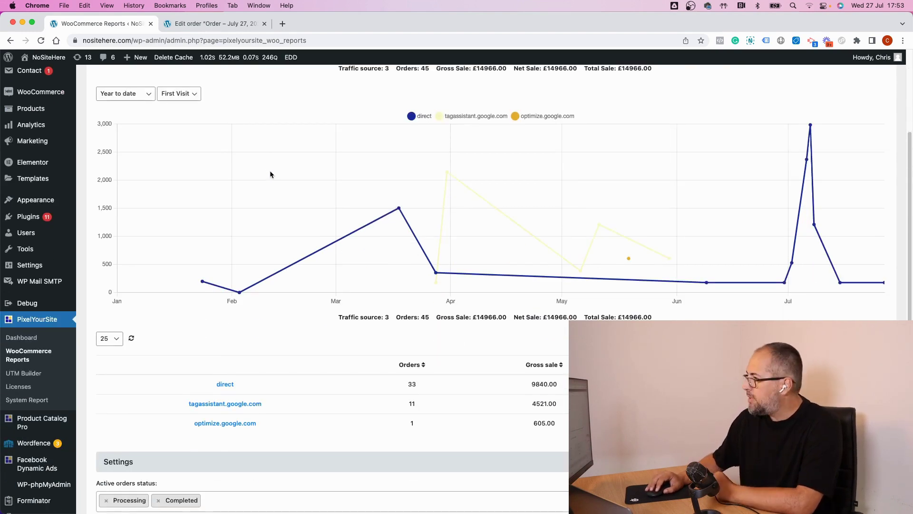
{"action": "scroll", "coordinate": [270, 174], "scroll_direction": "up", "scroll_amount": 4}
{"action": "scroll", "coordinate": [270, 173], "scroll_direction": "down", "scroll_amount": 1}
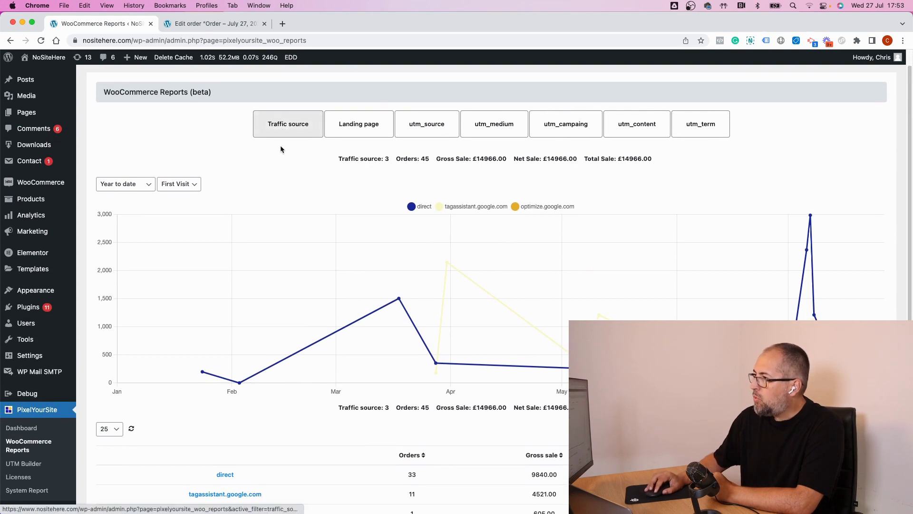
Switch the report to the landing pages breakdown and look through it.
{"action": "left_click", "coordinate": [348, 126]}
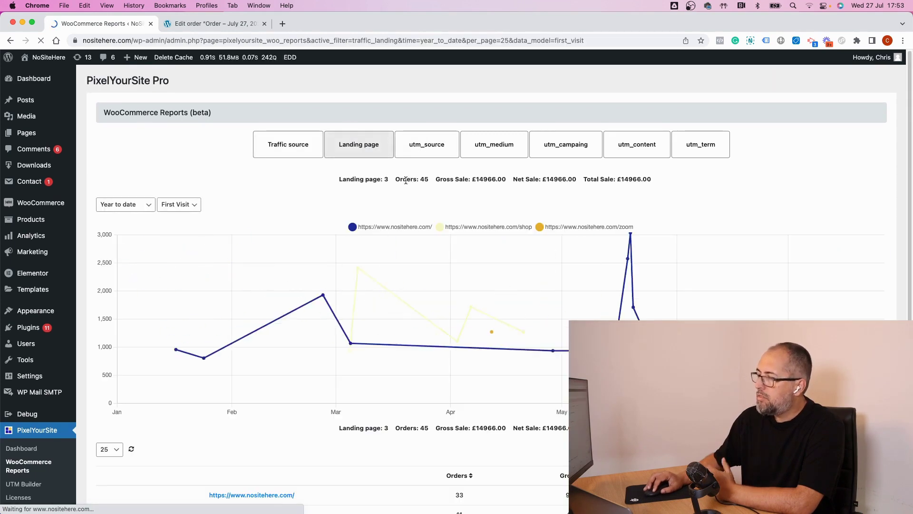
{"action": "scroll", "coordinate": [406, 180], "scroll_direction": "down", "scroll_amount": 5}
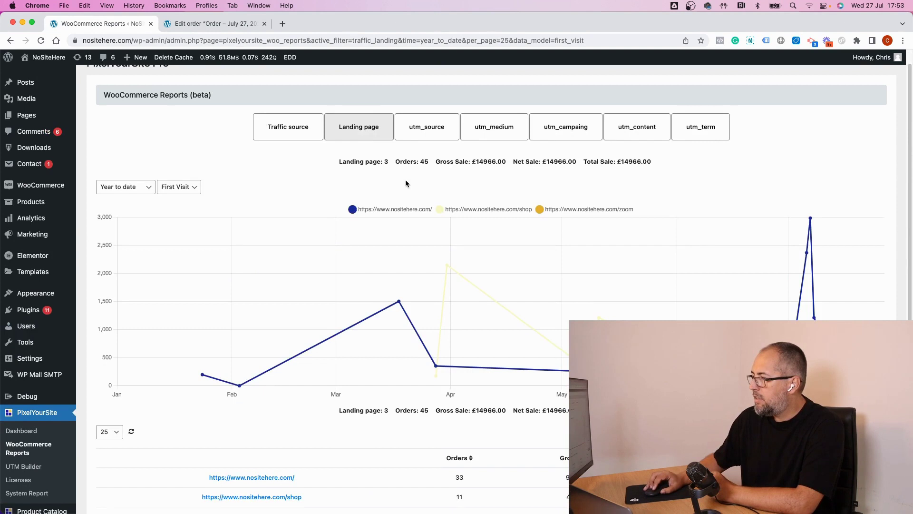
{"action": "scroll", "coordinate": [333, 237], "scroll_direction": "down", "scroll_amount": 2}
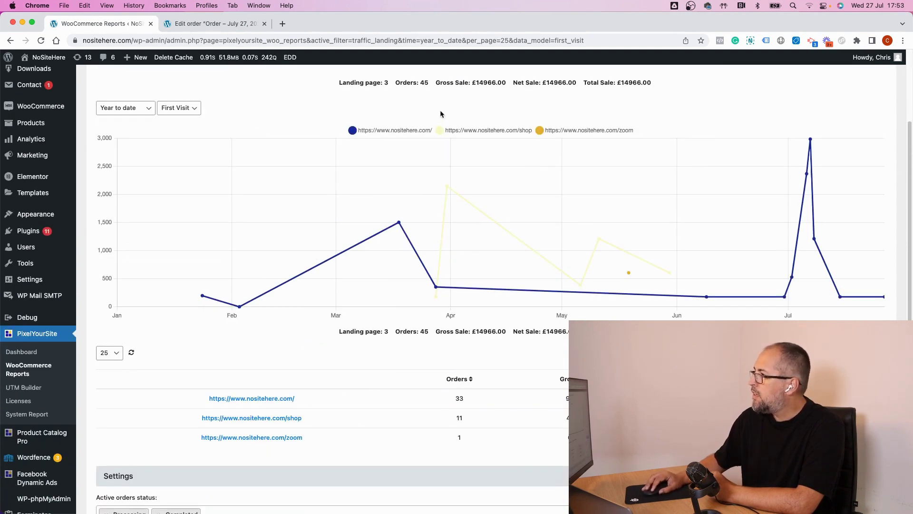
{"action": "scroll", "coordinate": [441, 113], "scroll_direction": "up", "scroll_amount": 3}
Break the report down by utm_source, then utm_campaing: UTM-NAME4 leads with 32 of 44 orders.
{"action": "left_click", "coordinate": [427, 144]}
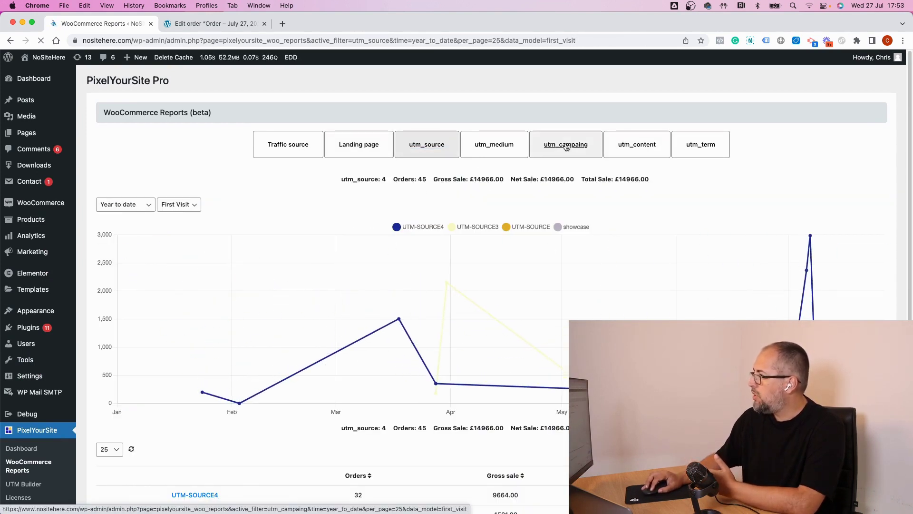
{"action": "left_click", "coordinate": [559, 147]}
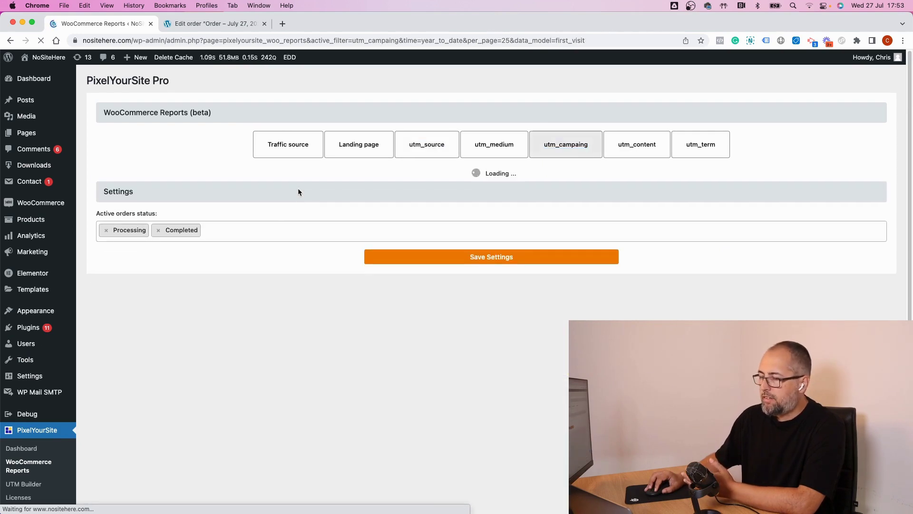
{"action": "scroll", "coordinate": [298, 188], "scroll_direction": "down", "scroll_amount": 3}
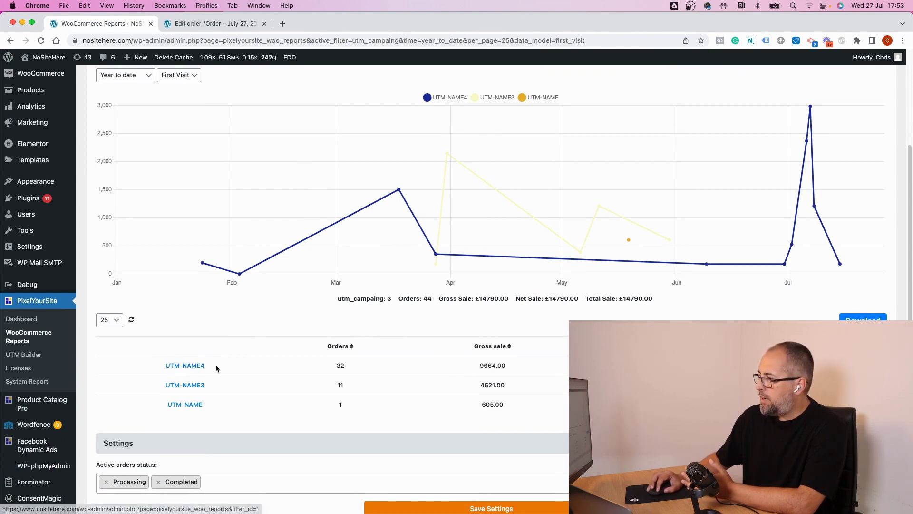
{"action": "scroll", "coordinate": [267, 213], "scroll_direction": "up", "scroll_amount": 3}
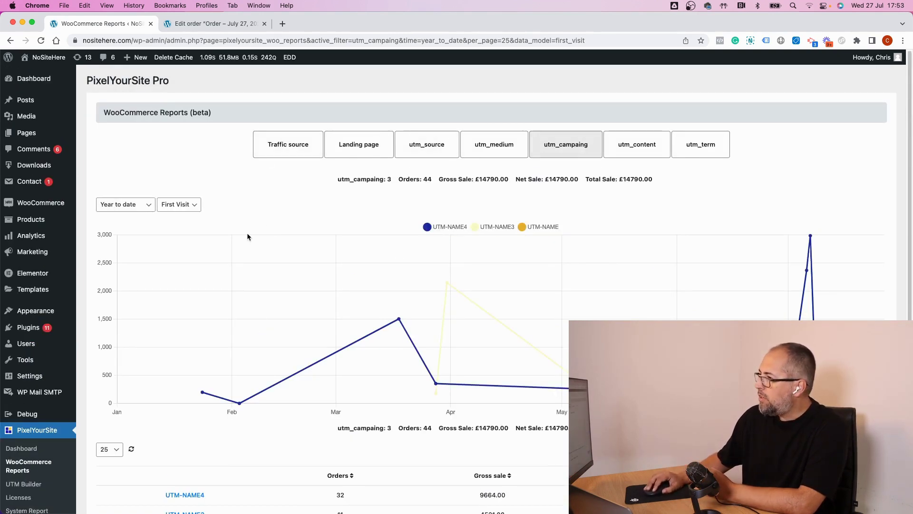
{"action": "scroll", "coordinate": [206, 390], "scroll_direction": "down", "scroll_amount": 2}
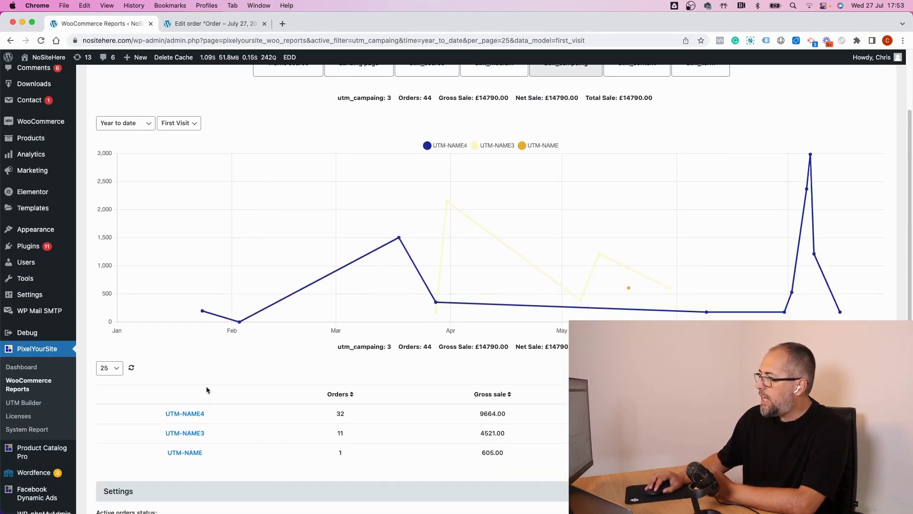
Drill into the UTM-NAME4 campaign's sales: 32 orders, £9664.00.
{"action": "left_click", "coordinate": [194, 415]}
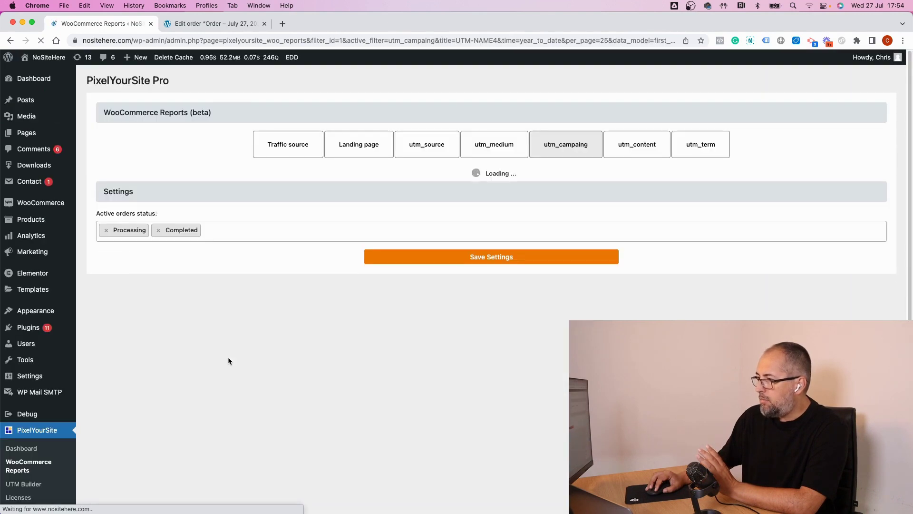
{"action": "scroll", "coordinate": [235, 339], "scroll_direction": "down", "scroll_amount": 5}
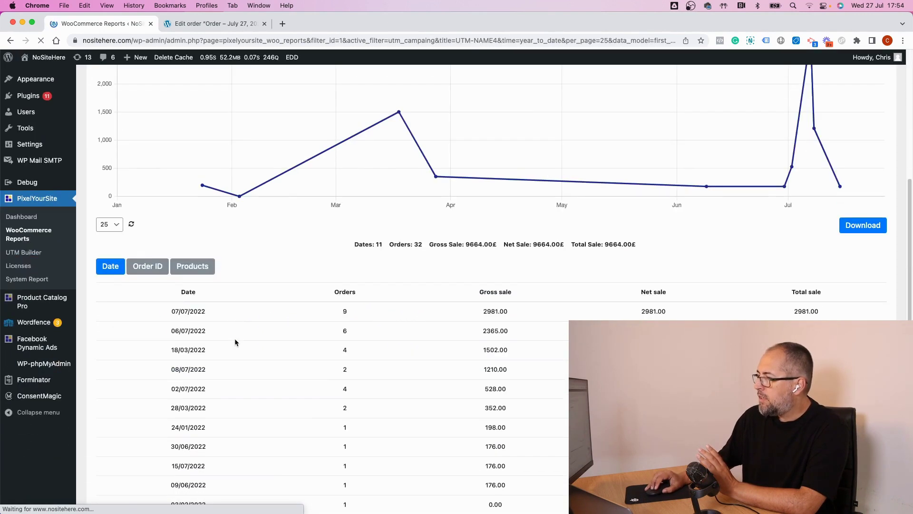
{"action": "scroll", "coordinate": [235, 341], "scroll_direction": "down", "scroll_amount": 3}
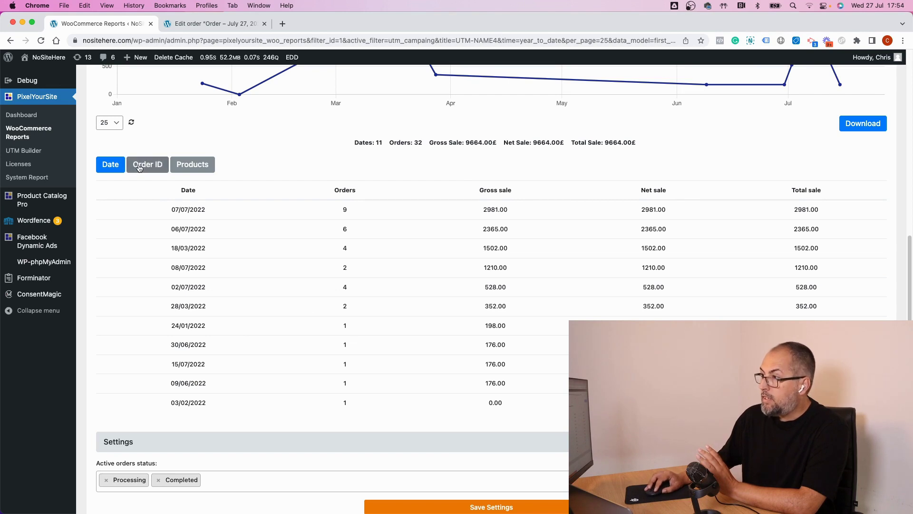
Open the first UTM-NAME4 order from the Order ID list in a new browser tab.
{"action": "scroll", "coordinate": [149, 165], "scroll_direction": "down", "scroll_amount": 8}
{"action": "scroll", "coordinate": [281, 178], "scroll_direction": "up", "scroll_amount": 15}
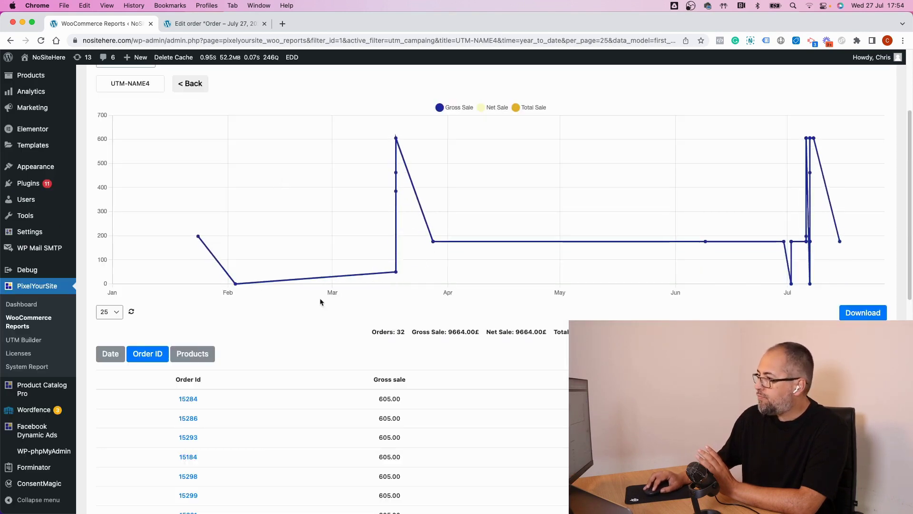
{"action": "scroll", "coordinate": [322, 314], "scroll_direction": "down", "scroll_amount": 2}
{"action": "scroll", "coordinate": [322, 314], "scroll_direction": "down", "scroll_amount": 2}
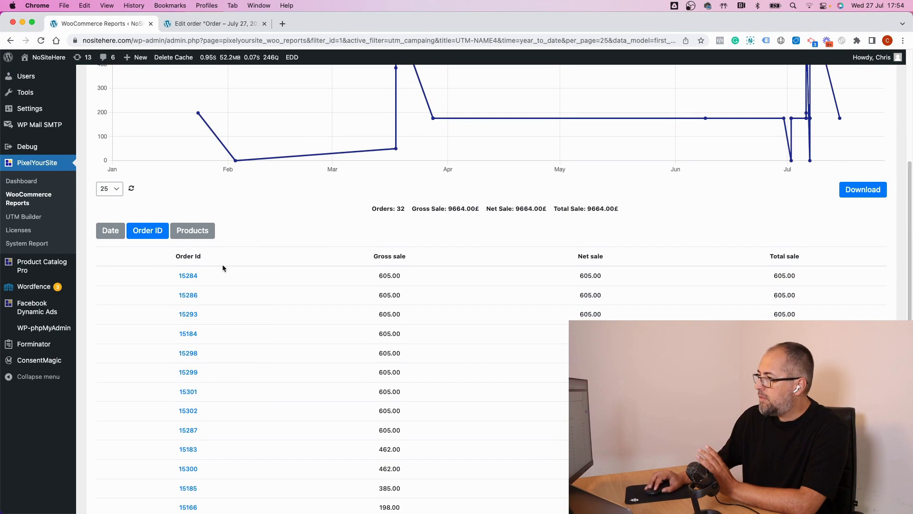
{"action": "right_click", "coordinate": [187, 276]}
{"action": "left_click", "coordinate": [224, 280]}
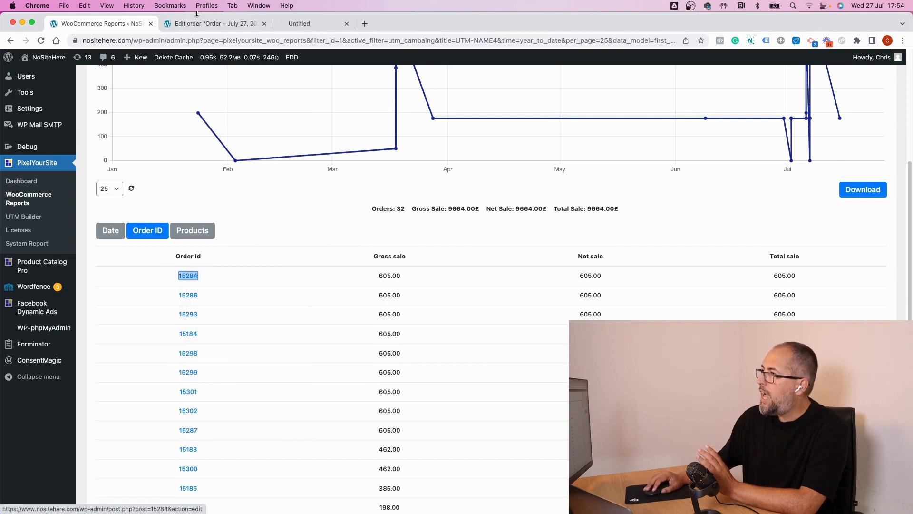
Review the £605.00 Belt order's PixelYourSite first- and last-visit UTM details.
{"action": "left_click", "coordinate": [309, 25]}
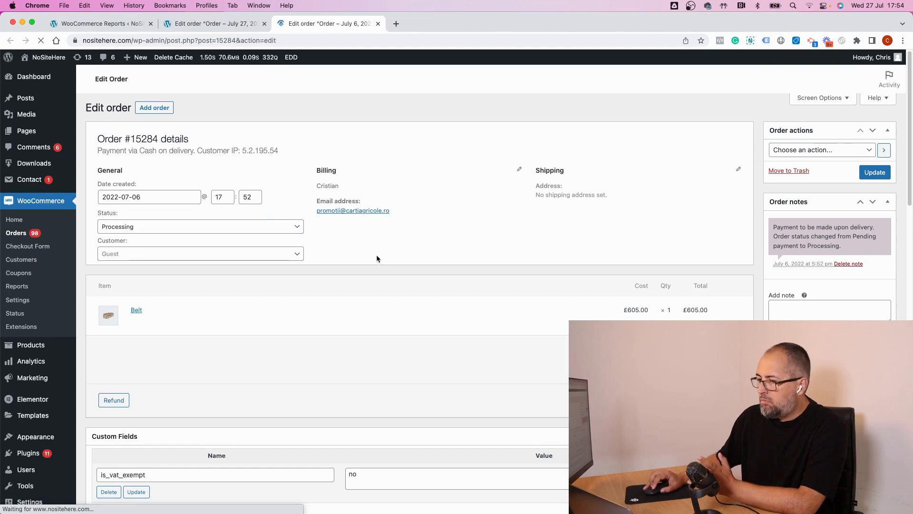
{"action": "scroll", "coordinate": [375, 255], "scroll_direction": "down", "scroll_amount": 20}
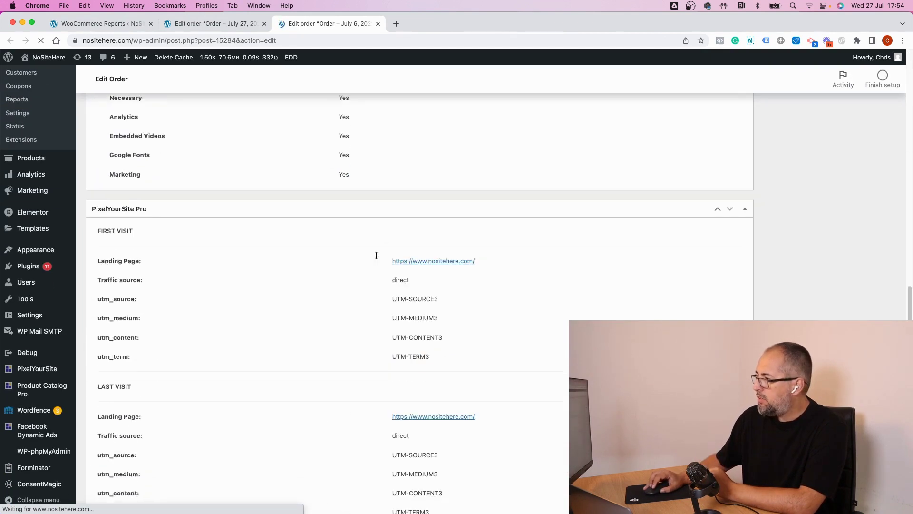
{"action": "scroll", "coordinate": [376, 255], "scroll_direction": "up", "scroll_amount": 10}
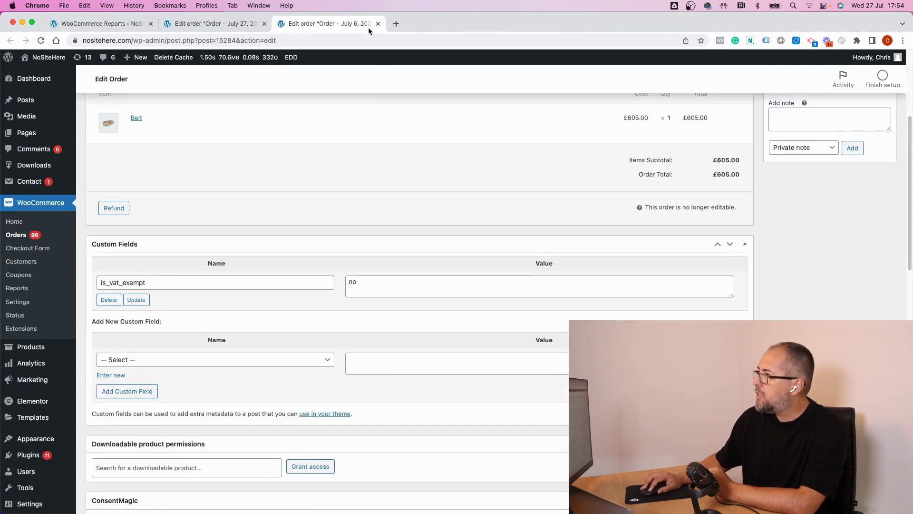
Close the order and show UTM-NAME4's sales by product: 11 products, Cap 14, Belt 9.
{"action": "left_click", "coordinate": [377, 23]}
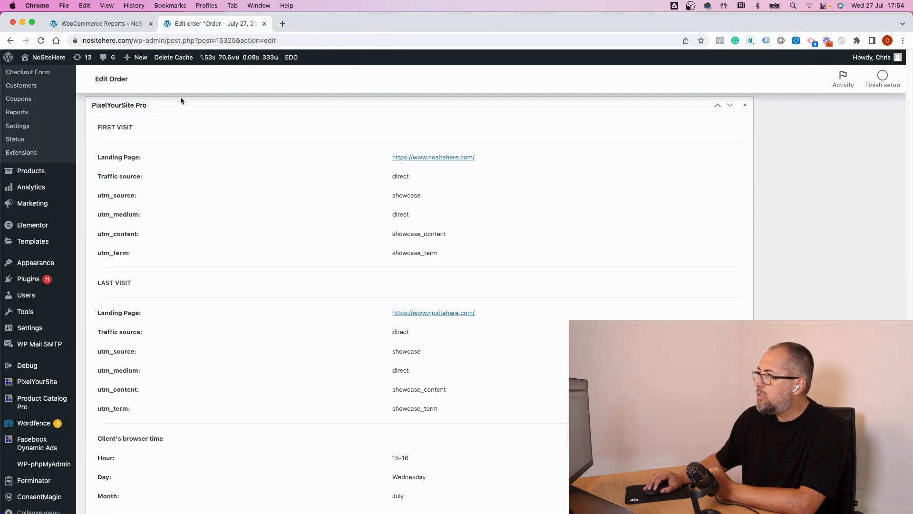
{"action": "left_click", "coordinate": [116, 30]}
{"action": "left_click", "coordinate": [201, 232]}
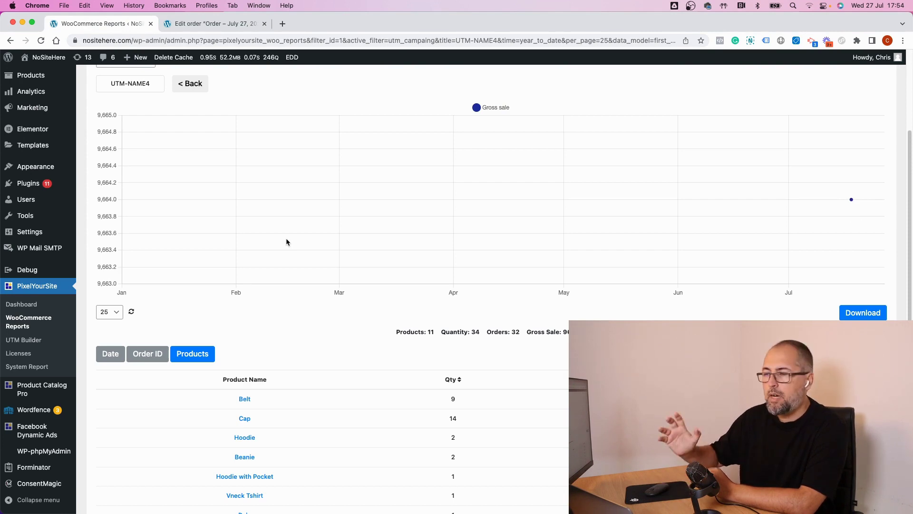
Download the UTM-NAME4 product breakdown as export-utm_campaing-1-2022-01-01_to_2022-07-27.csv.
{"action": "scroll", "coordinate": [287, 242], "scroll_direction": "down", "scroll_amount": 3}
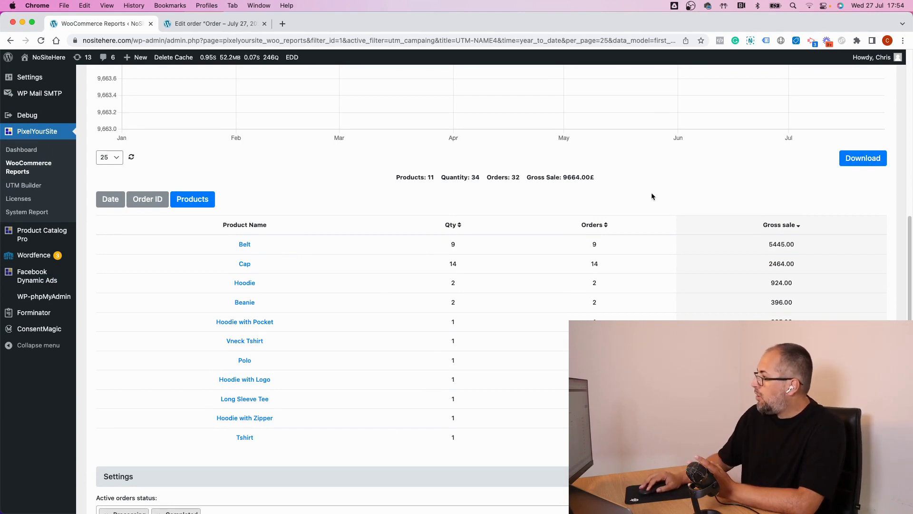
{"action": "left_click", "coordinate": [861, 160]}
{"action": "left_click", "coordinate": [863, 159]}
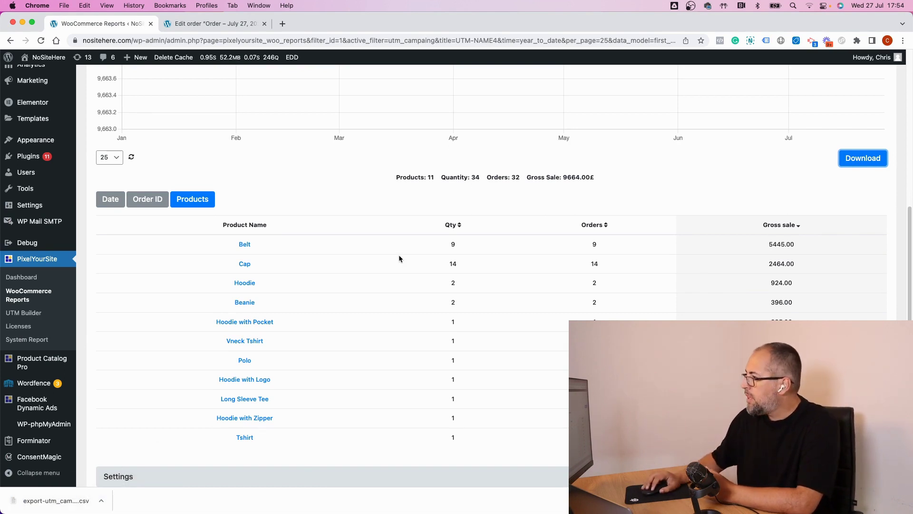
{"action": "scroll", "coordinate": [382, 190], "scroll_direction": "up", "scroll_amount": 6}
{"action": "scroll", "coordinate": [381, 190], "scroll_direction": "up", "scroll_amount": 1}
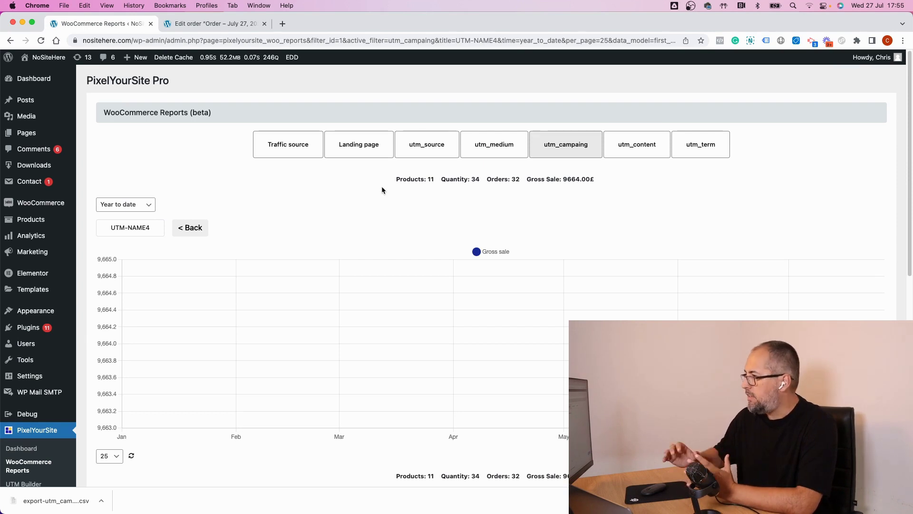
Return to the full utm_campaing list and check the order-status filter without adding statuses.
{"action": "left_click", "coordinate": [200, 230]}
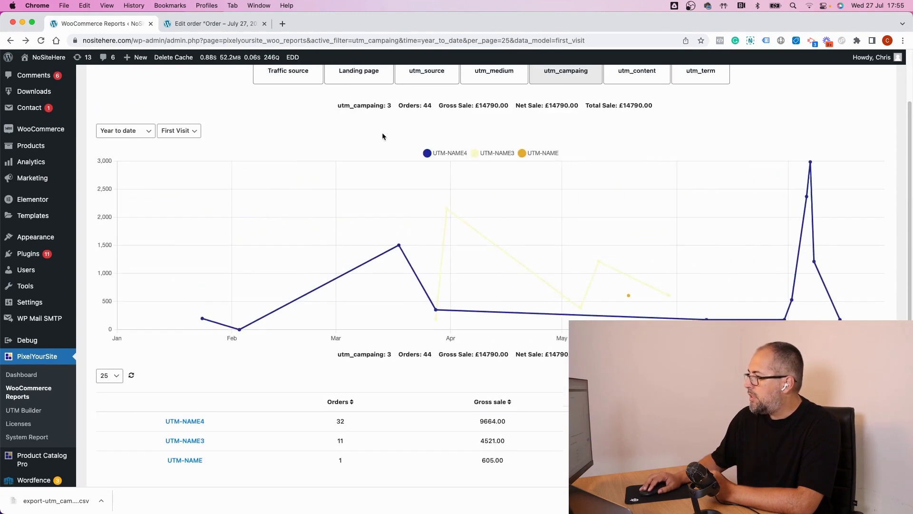
{"action": "scroll", "coordinate": [381, 133], "scroll_direction": "up", "scroll_amount": 3}
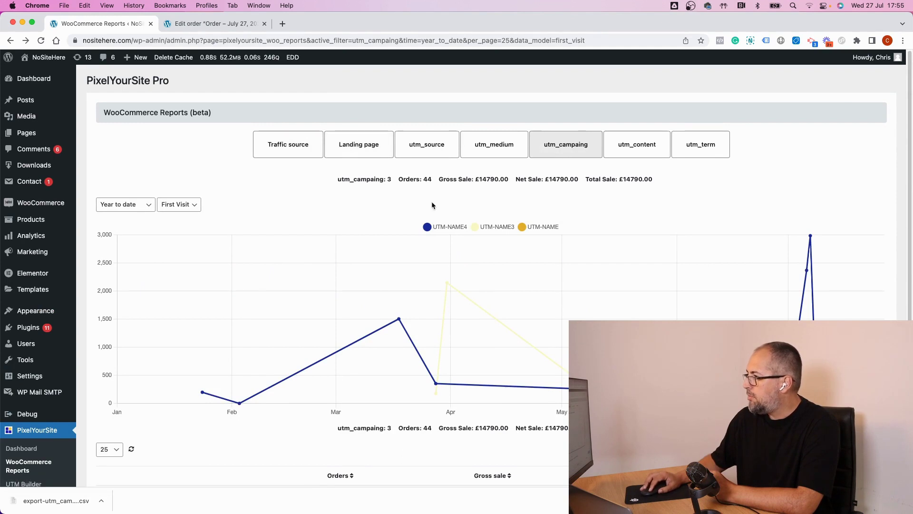
{"action": "scroll", "coordinate": [431, 204], "scroll_direction": "down", "scroll_amount": 5}
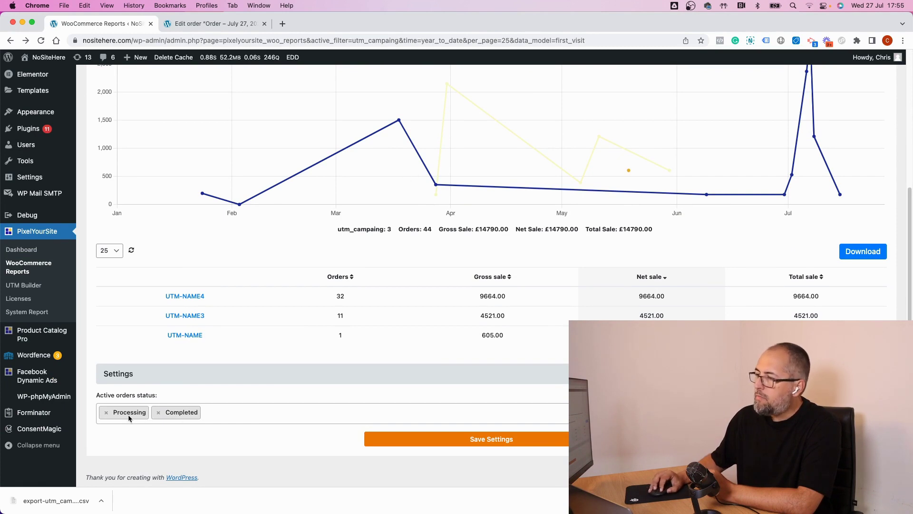
{"action": "left_click", "coordinate": [235, 413]}
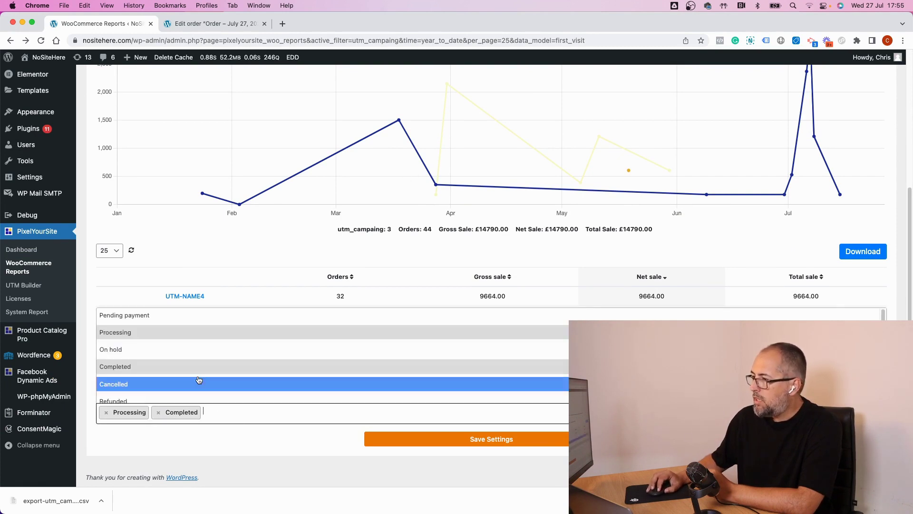
{"action": "left_click", "coordinate": [332, 445]}
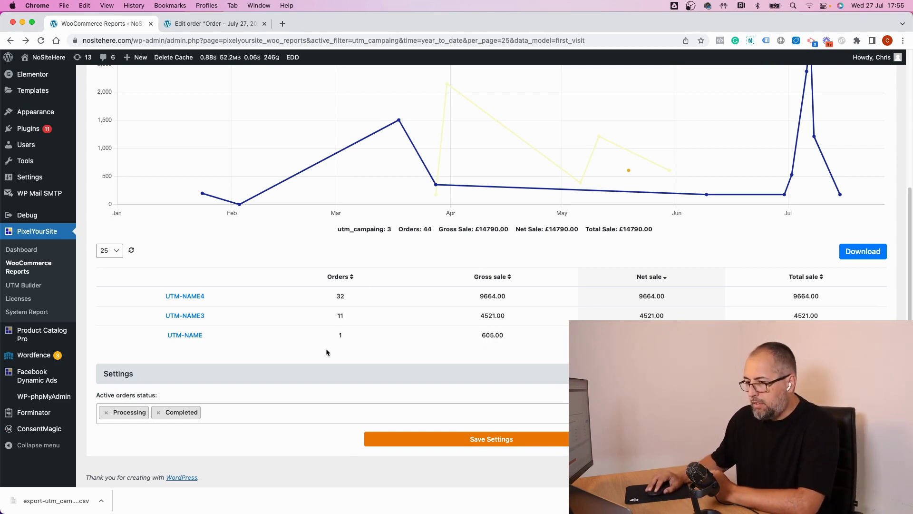
Go to PixelYourSite's General tab listing the Meta, Google, TikTok, Bing and Pinterest pixel IDs.
{"action": "scroll", "coordinate": [328, 347], "scroll_direction": "up", "scroll_amount": 5}
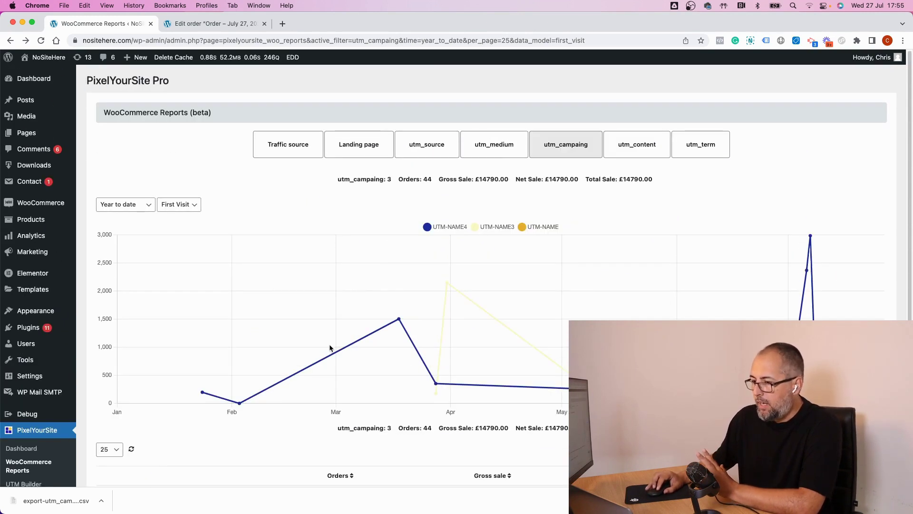
{"action": "scroll", "coordinate": [330, 348], "scroll_direction": "down", "scroll_amount": 5}
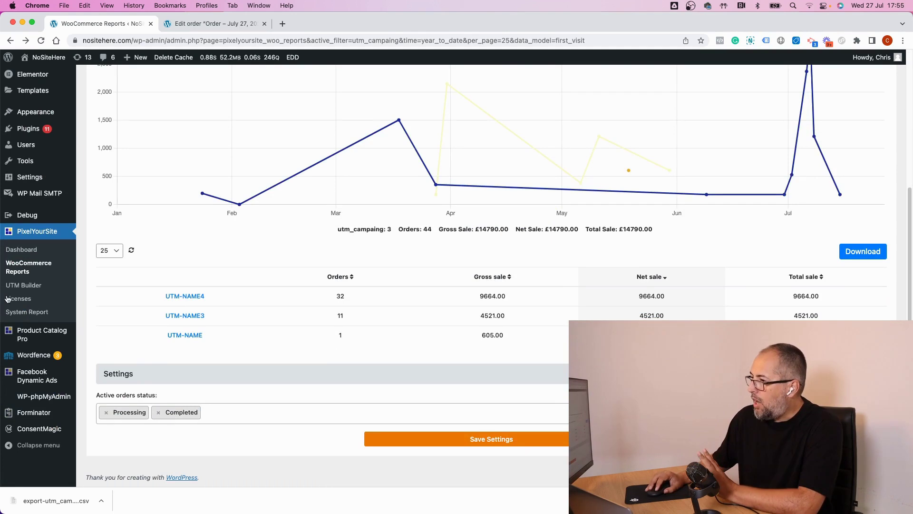
{"action": "left_click", "coordinate": [20, 267]}
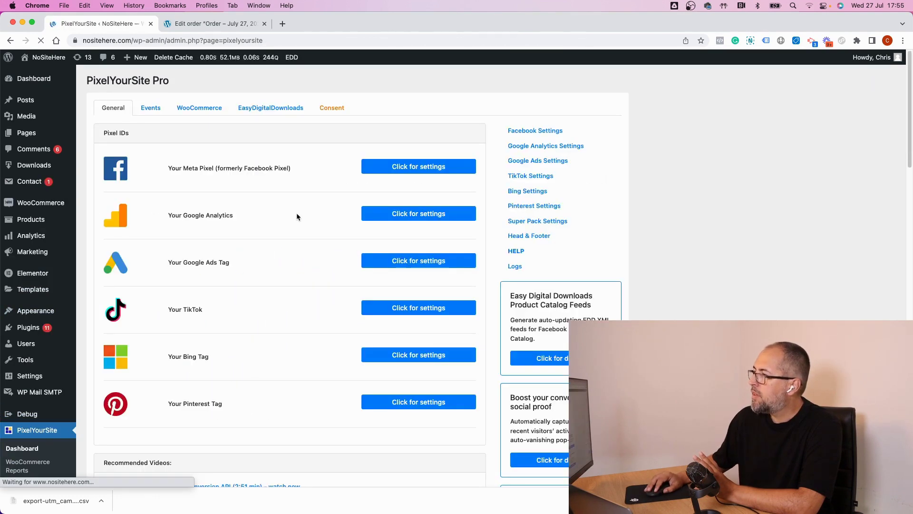
On PixelYourSite's WooCommerce tab, switch Enable WooCommerce Reports off and back on.
{"action": "left_click", "coordinate": [183, 108]}
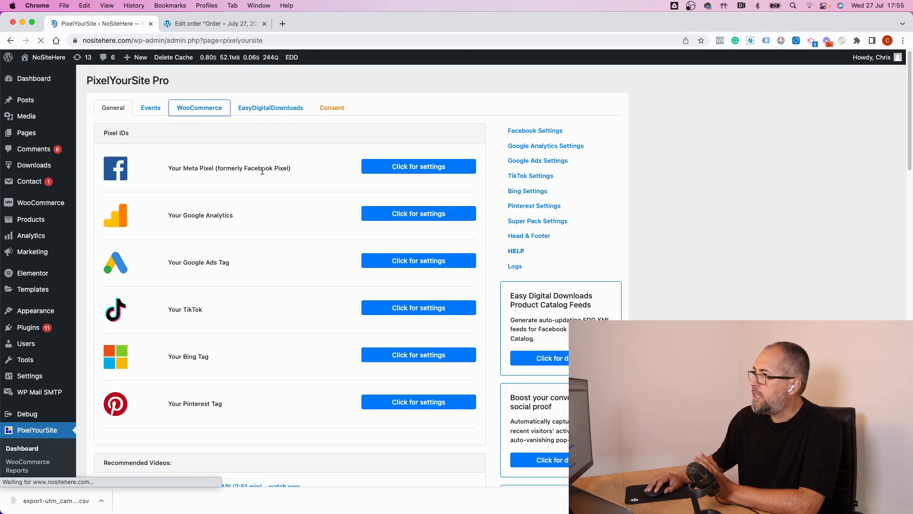
{"action": "scroll", "coordinate": [274, 241], "scroll_direction": "down", "scroll_amount": 3}
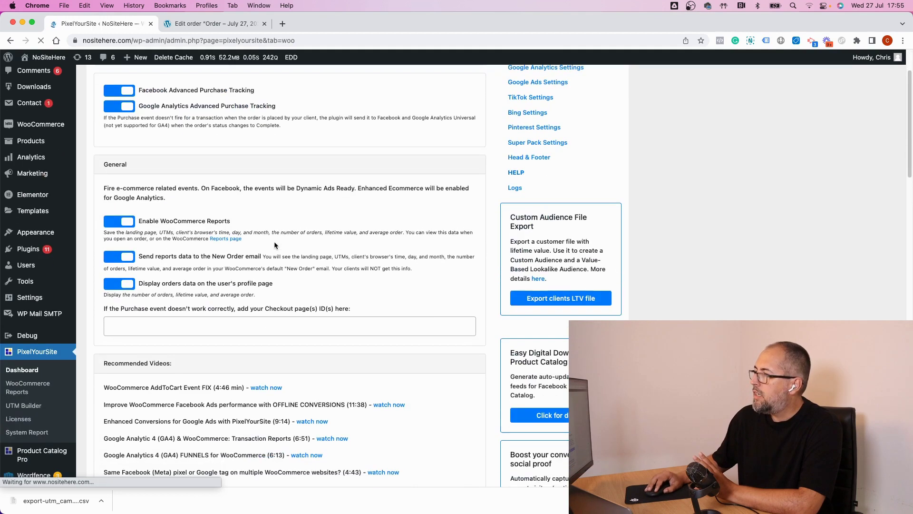
{"action": "left_click", "coordinate": [110, 224]}
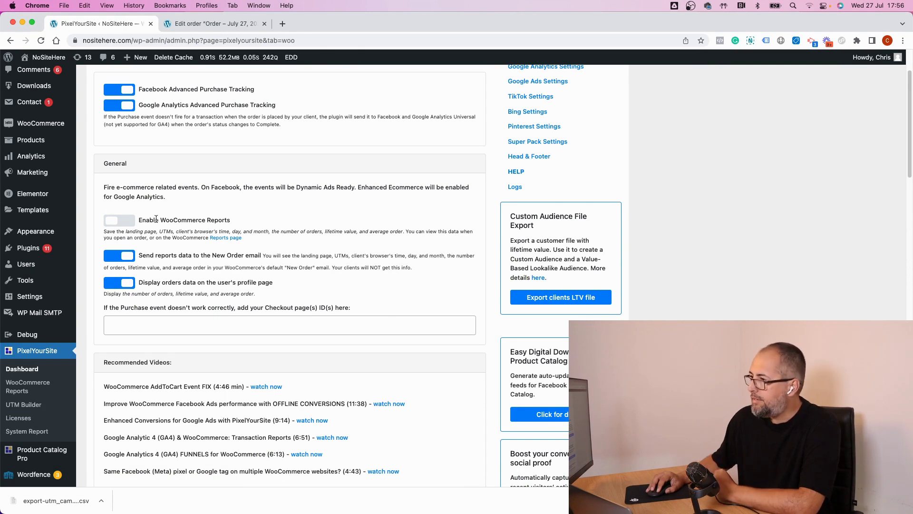
{"action": "left_click", "coordinate": [113, 221]}
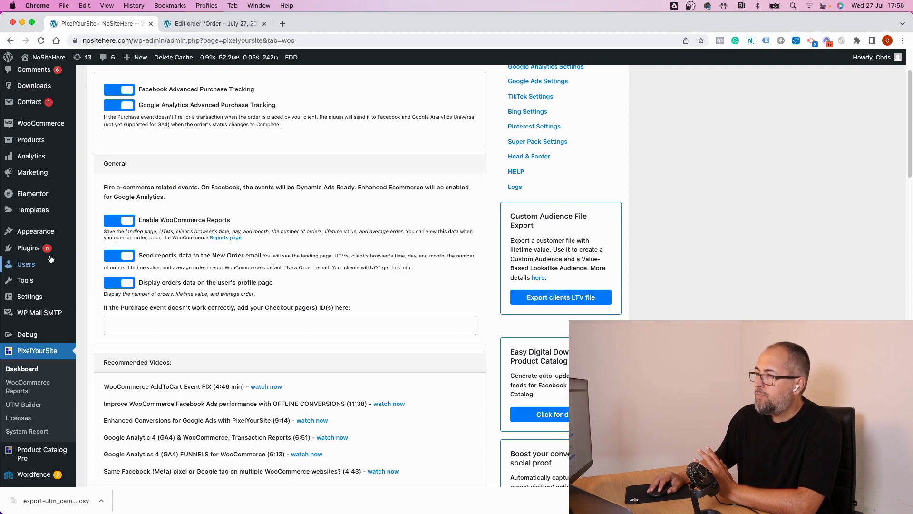
Open the user profile in a new tab and review its PixelYourSite Pro section.
{"action": "right_click", "coordinate": [27, 268]}
{"action": "left_click", "coordinate": [61, 271]}
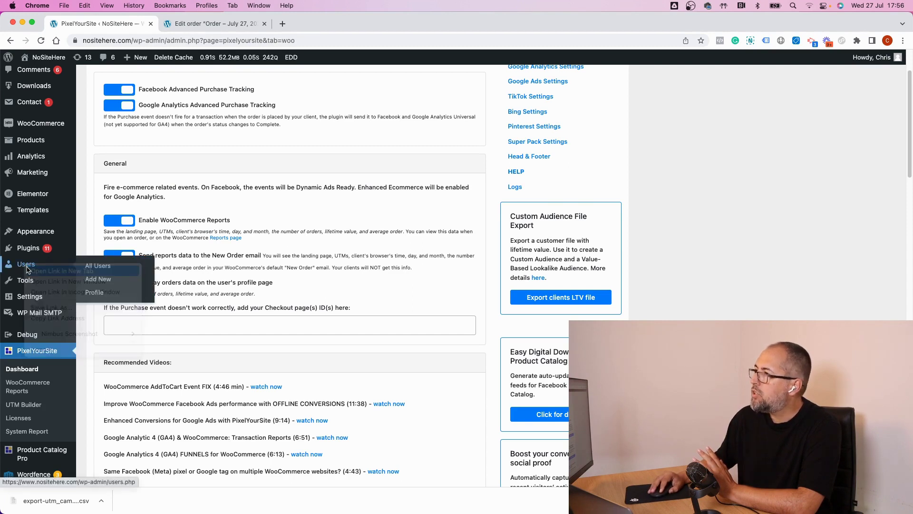
{"action": "left_click", "coordinate": [315, 21]}
{"action": "scroll", "coordinate": [471, 319], "scroll_direction": "down", "scroll_amount": 4}
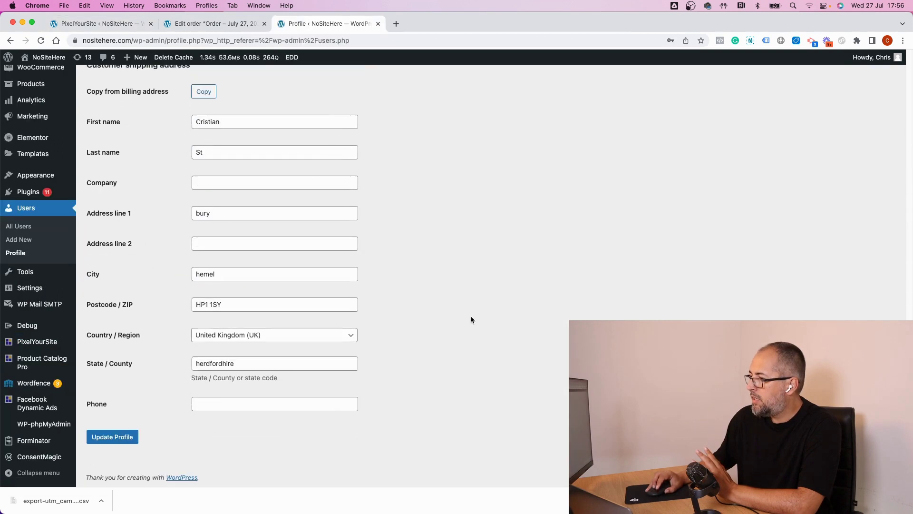
{"action": "scroll", "coordinate": [471, 319], "scroll_direction": "up", "scroll_amount": 10}
{"action": "scroll", "coordinate": [471, 319], "scroll_direction": "up", "scroll_amount": 5}
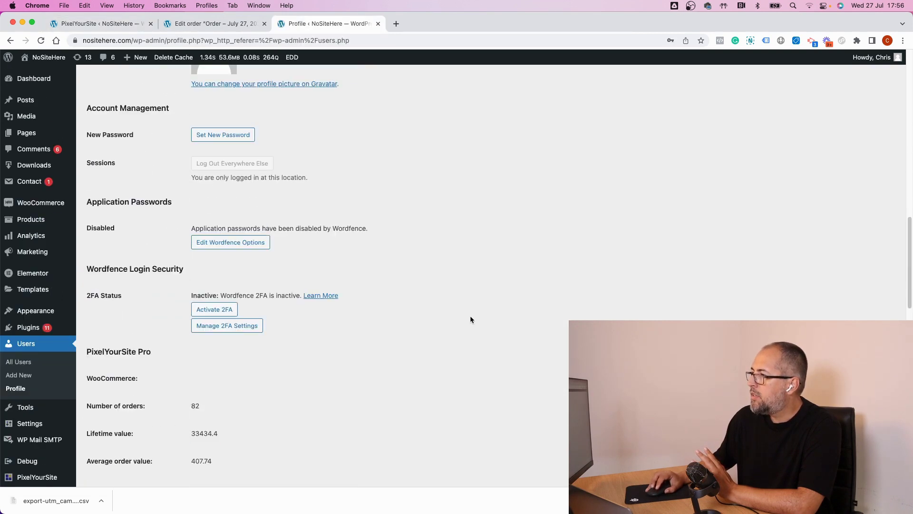
{"action": "scroll", "coordinate": [470, 315], "scroll_direction": "down", "scroll_amount": 3}
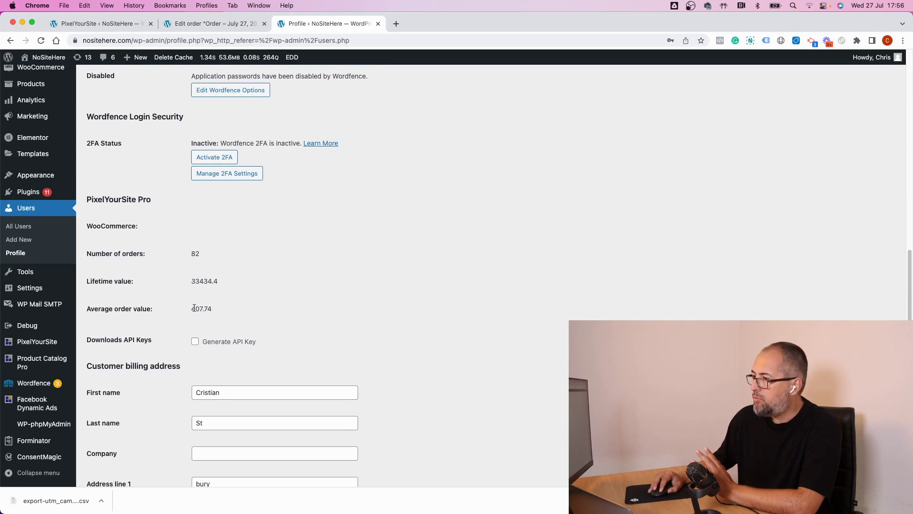
Highlight the profile's order count and lifetime value, compare with the edited order, then return to PixelYourSite.
{"action": "left_click_drag", "start_coordinate": [94, 250], "coordinate": [207, 323]}
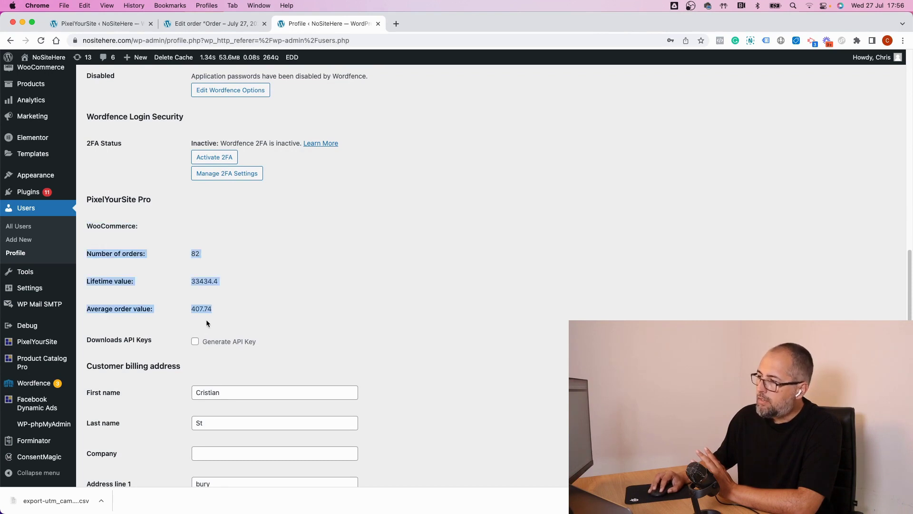
{"action": "left_click", "coordinate": [212, 27]}
{"action": "left_click", "coordinate": [116, 28]}
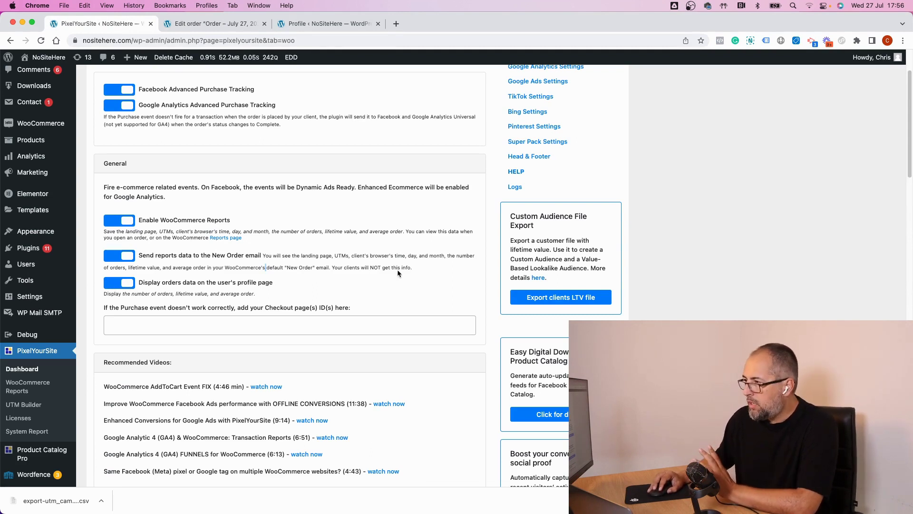
Review the General tab's First/Last Visit attribution options in Global Settings, then open the UTM Builder.
{"action": "scroll", "coordinate": [397, 269], "scroll_direction": "up", "scroll_amount": 3}
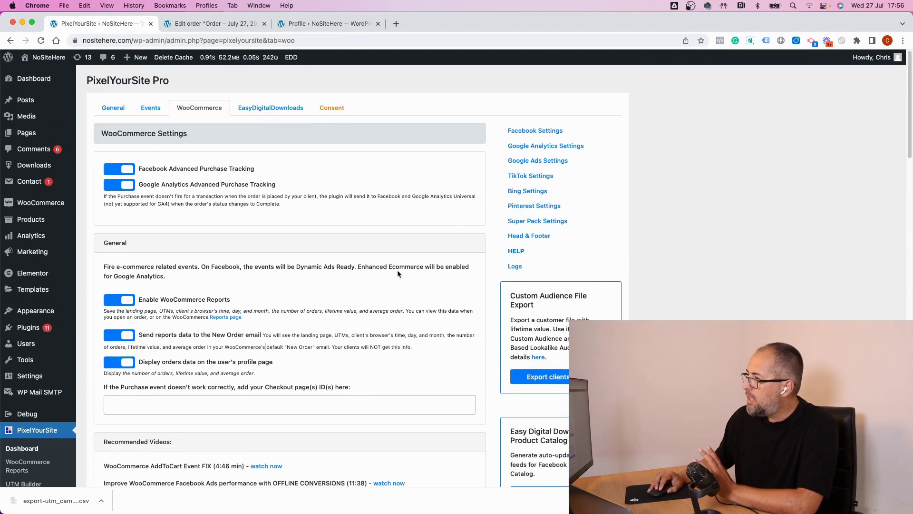
{"action": "left_click", "coordinate": [117, 109]}
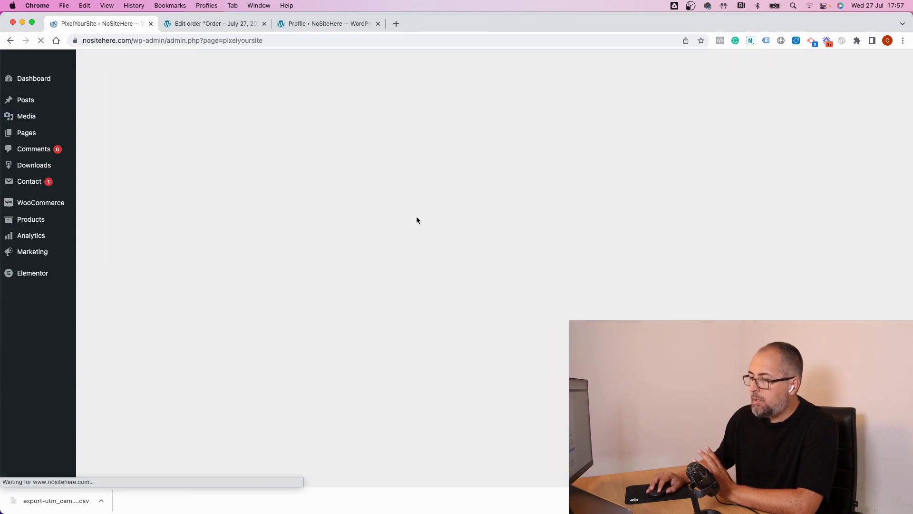
{"action": "scroll", "coordinate": [313, 259], "scroll_direction": "down", "scroll_amount": 10}
{"action": "scroll", "coordinate": [313, 259], "scroll_direction": "down", "scroll_amount": 10}
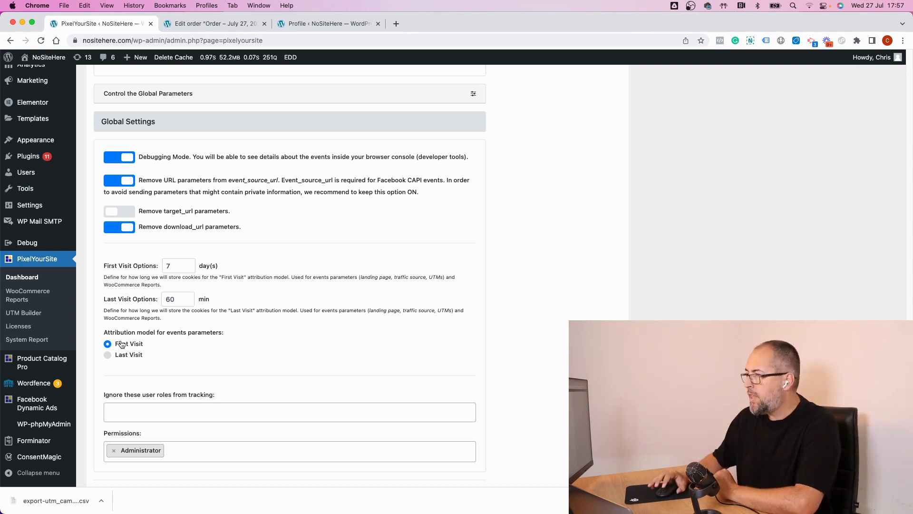
{"action": "left_click", "coordinate": [8, 313]}
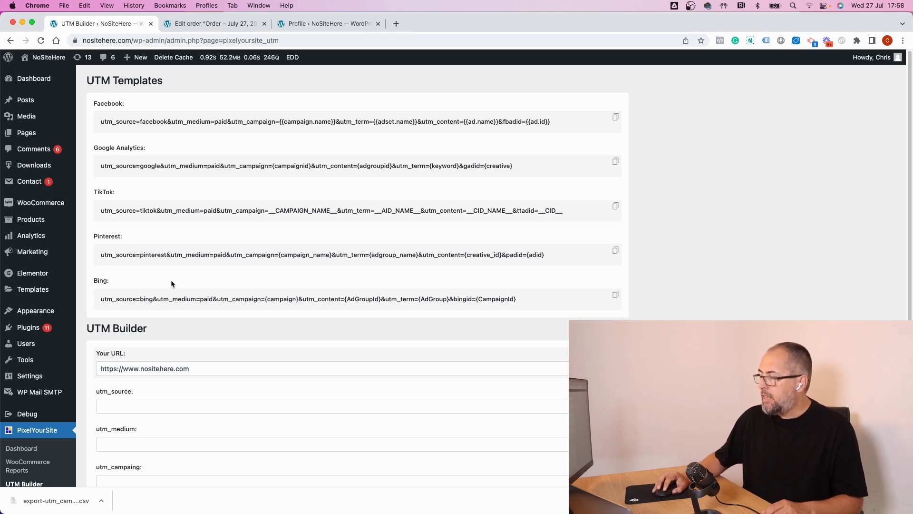
Enter 'utmname' as a sample utm_source value to preview the built URL.
{"action": "scroll", "coordinate": [172, 282], "scroll_direction": "down", "scroll_amount": 5}
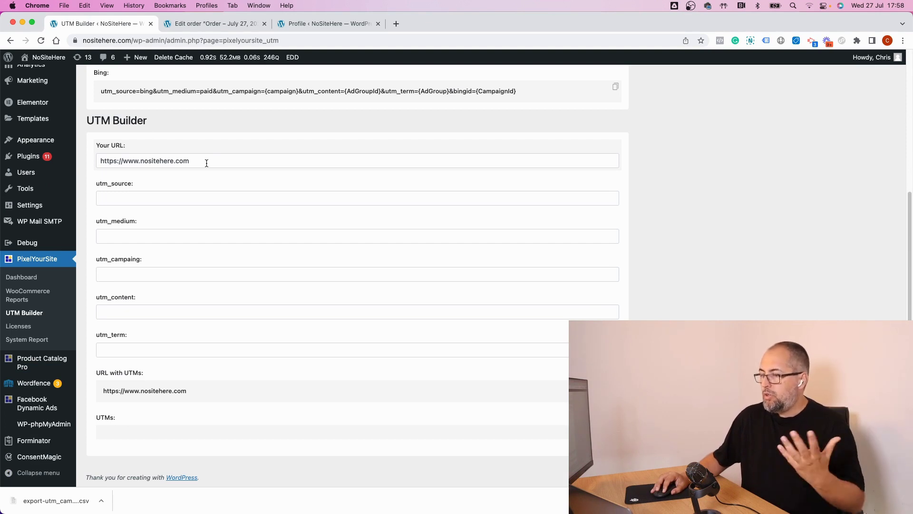
{"action": "left_click", "coordinate": [192, 198]}
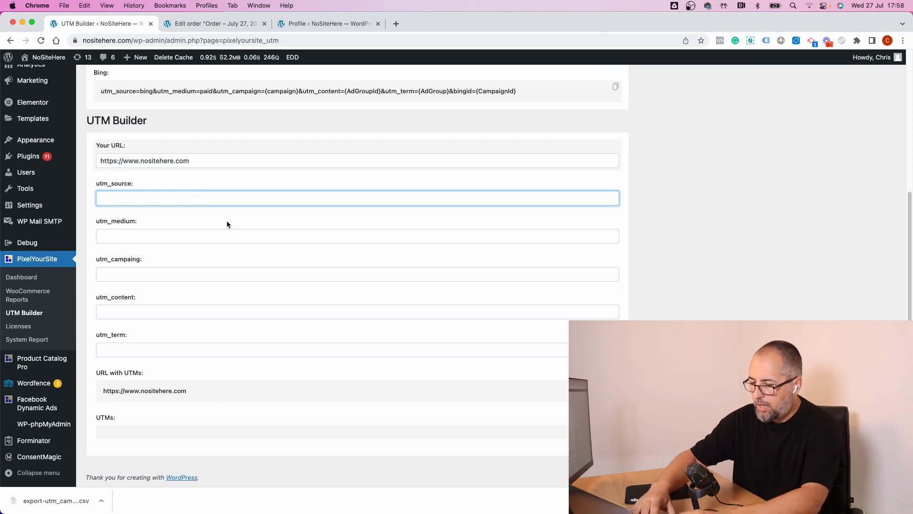
{"action": "type", "text": "utm"}
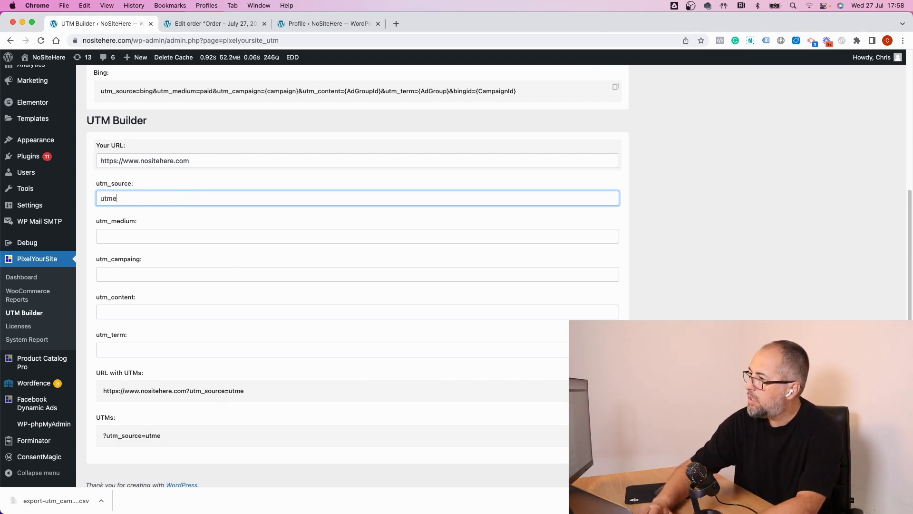
{"action": "type", "text": "name"}
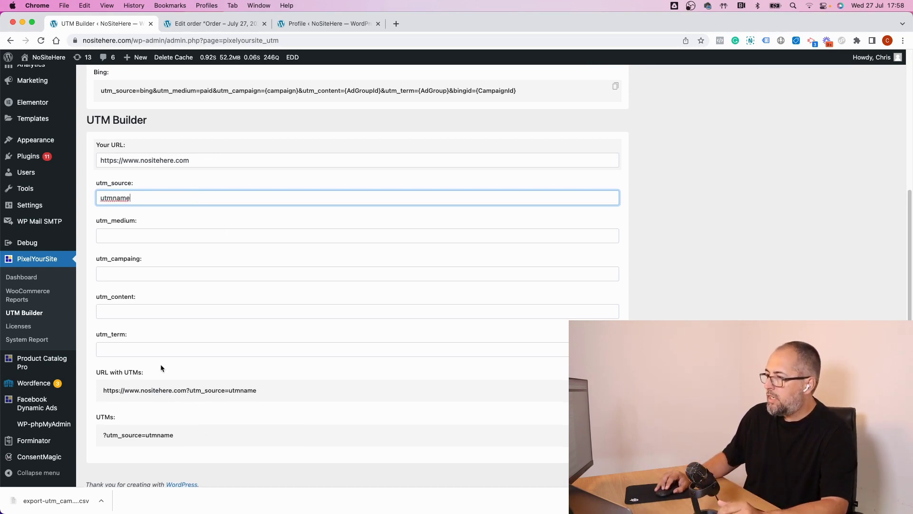
Clear the utm_source field and go back to the WooCommerce Reports page.
{"action": "scroll", "coordinate": [160, 364], "scroll_direction": "down", "scroll_amount": 1}
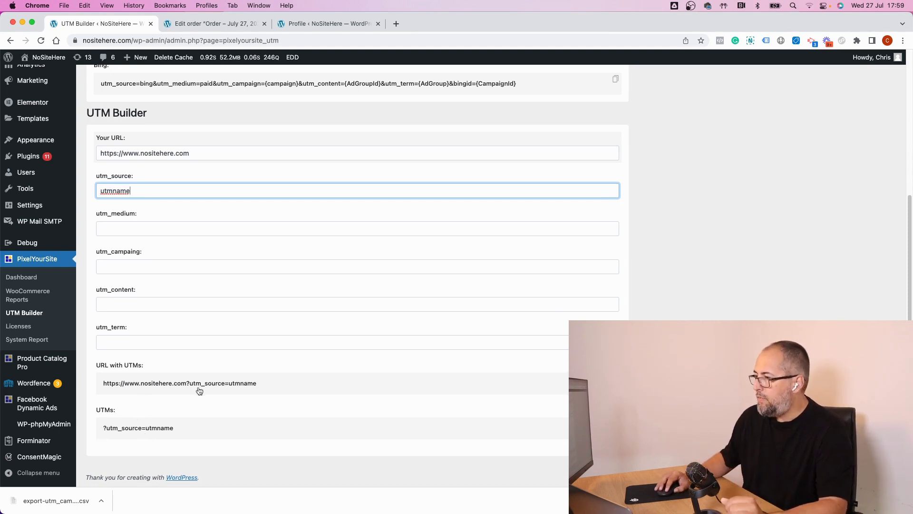
{"action": "key", "text": "super+a"}
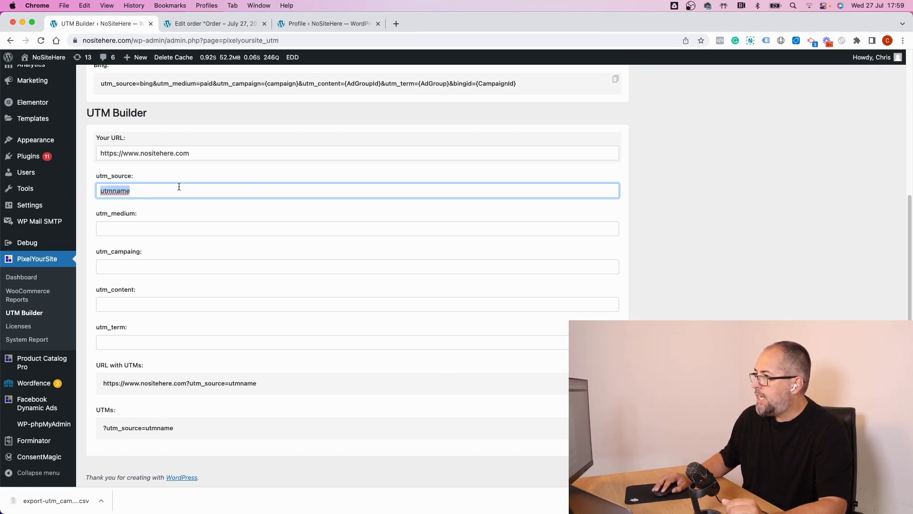
{"action": "key", "text": "BackSpace"}
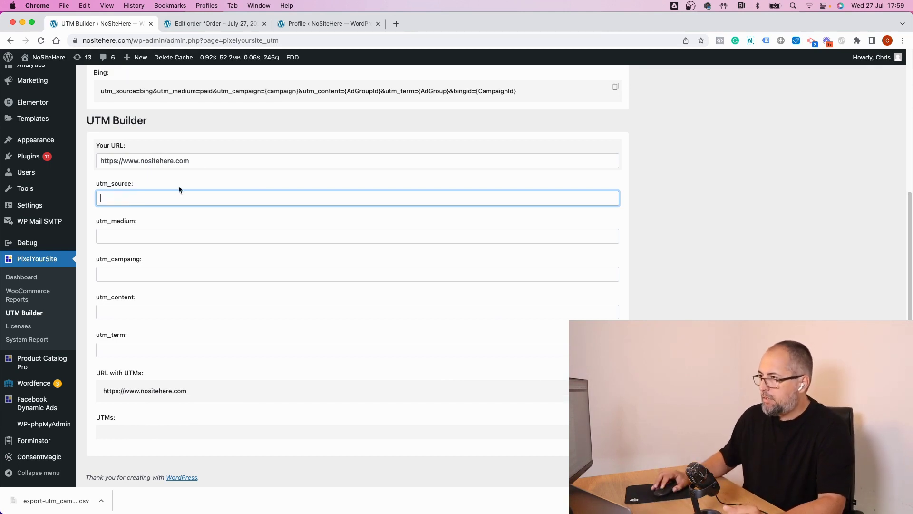
{"action": "left_click", "coordinate": [18, 291]}
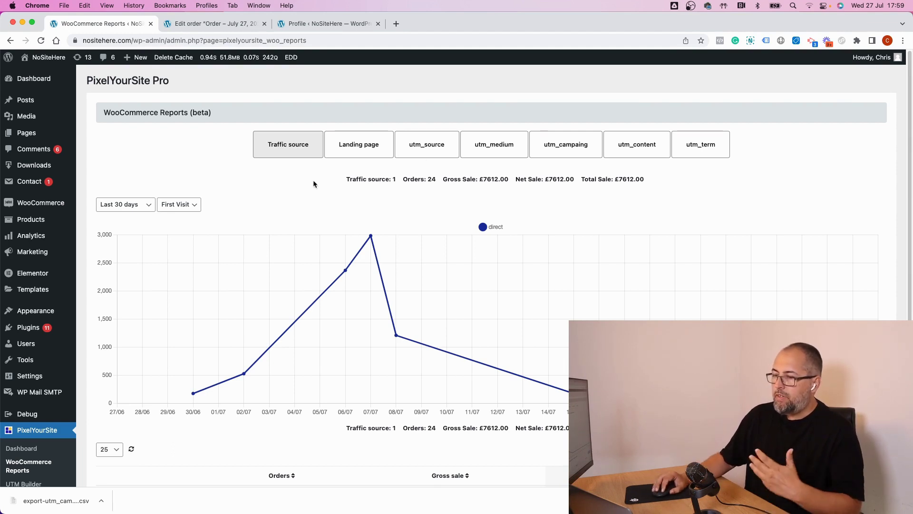
{"action": "scroll", "coordinate": [312, 180], "scroll_direction": "down", "scroll_amount": 1}
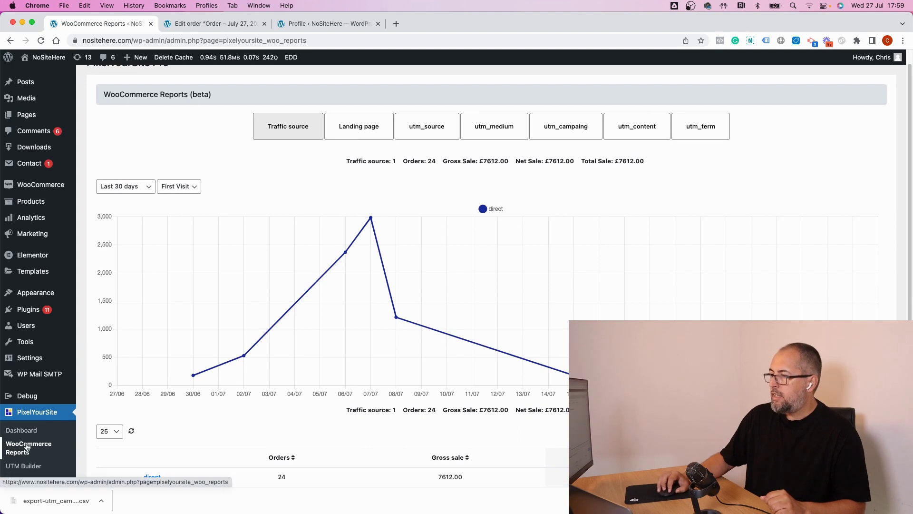